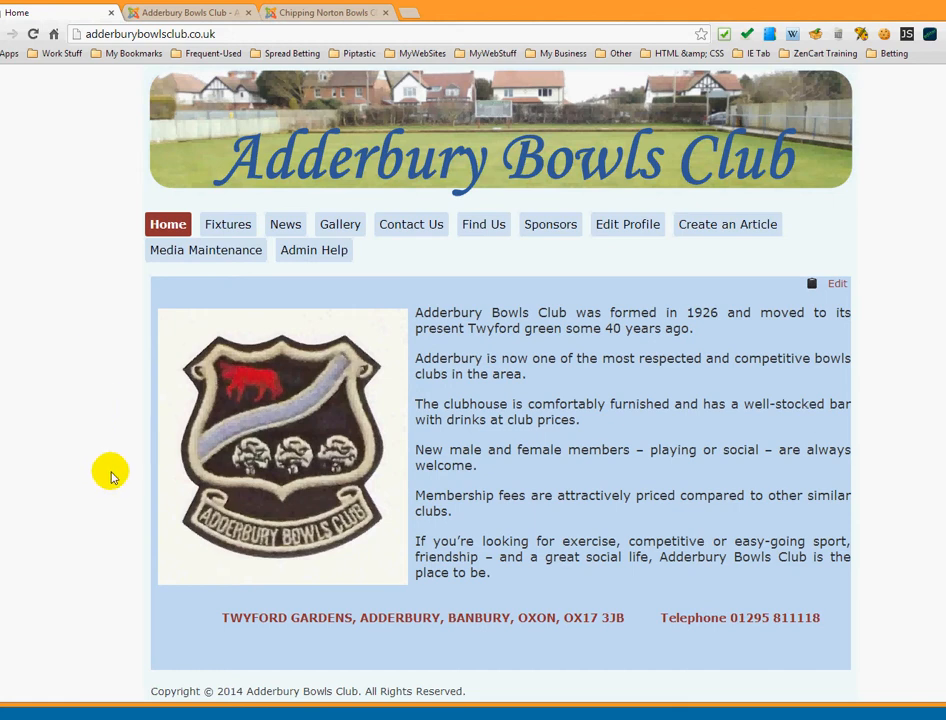
# - Open the Create an Article form on the Adderbury Bowls Club website and bring its empty text editor into view
pyautogui.scroll(-1, 117, 455)
pyautogui.scroll(1, 116, 462)
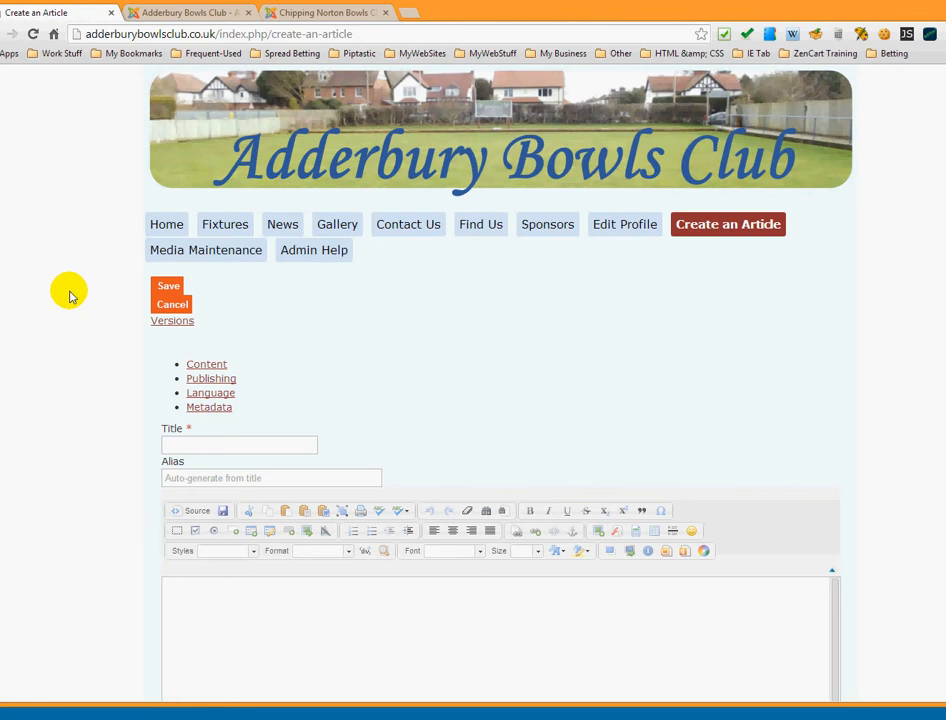
pyautogui.scroll(-3, 70, 296)
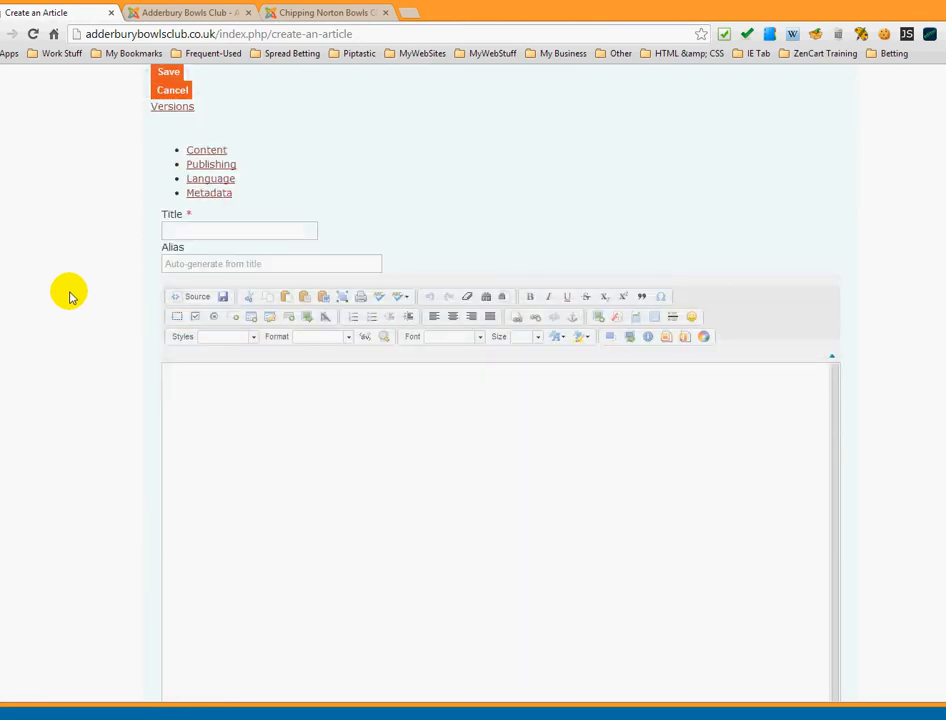
pyautogui.scroll(-1, 70, 296)
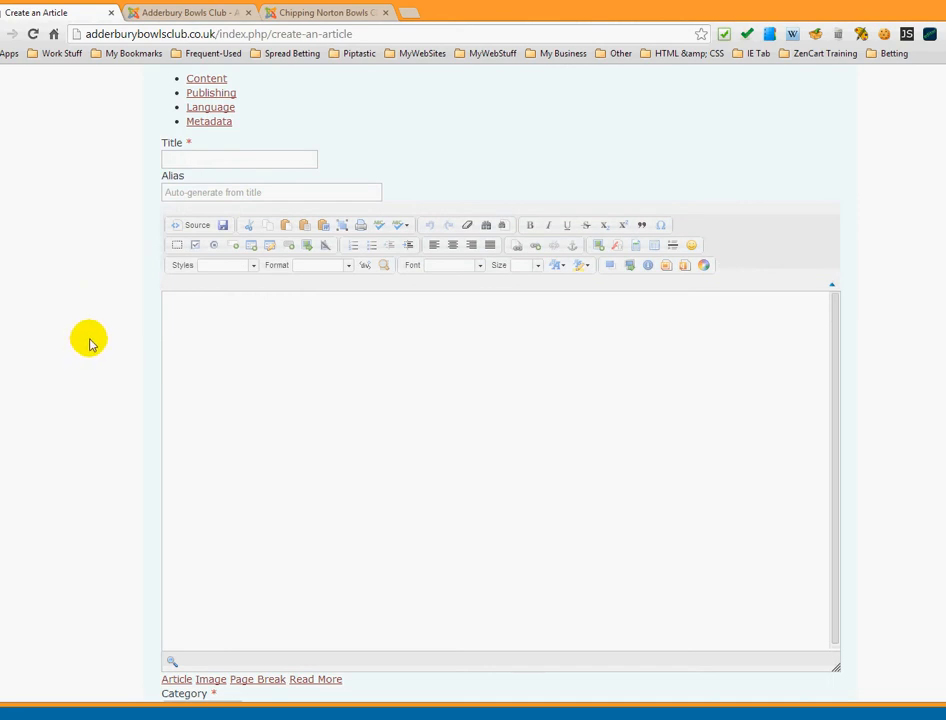
pyautogui.click(380, 376)
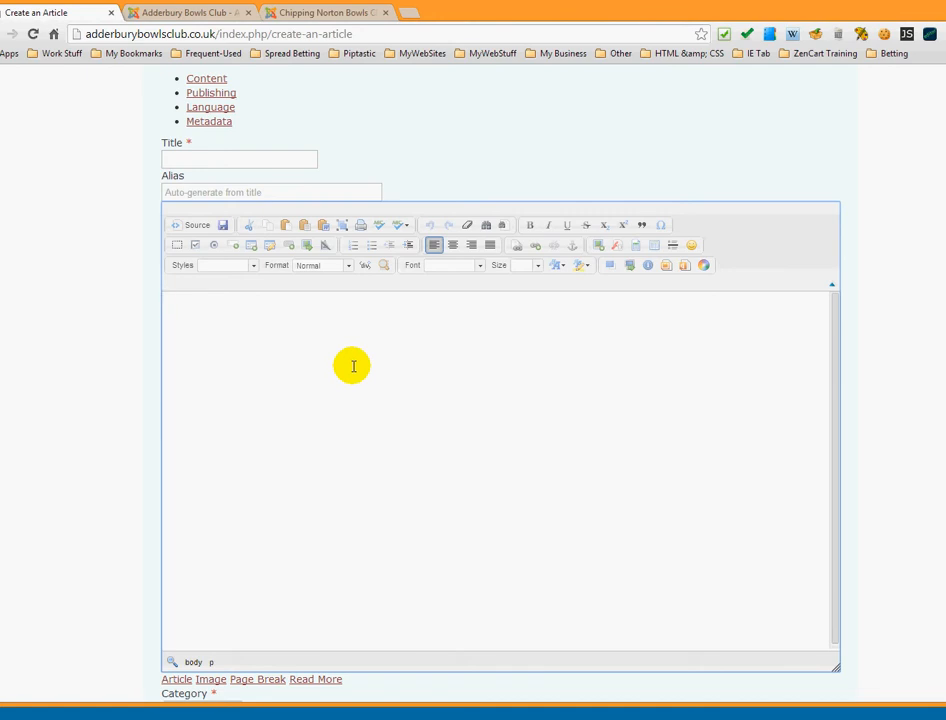
pyautogui.write('Typing')
pyautogui.press('BackSpace')
pyautogui.press('BackSpace')
pyautogui.press('BackSpace')
pyautogui.press('BackSpace')
pyautogui.press('BackSpace')
pyautogui.press('BackSpace')
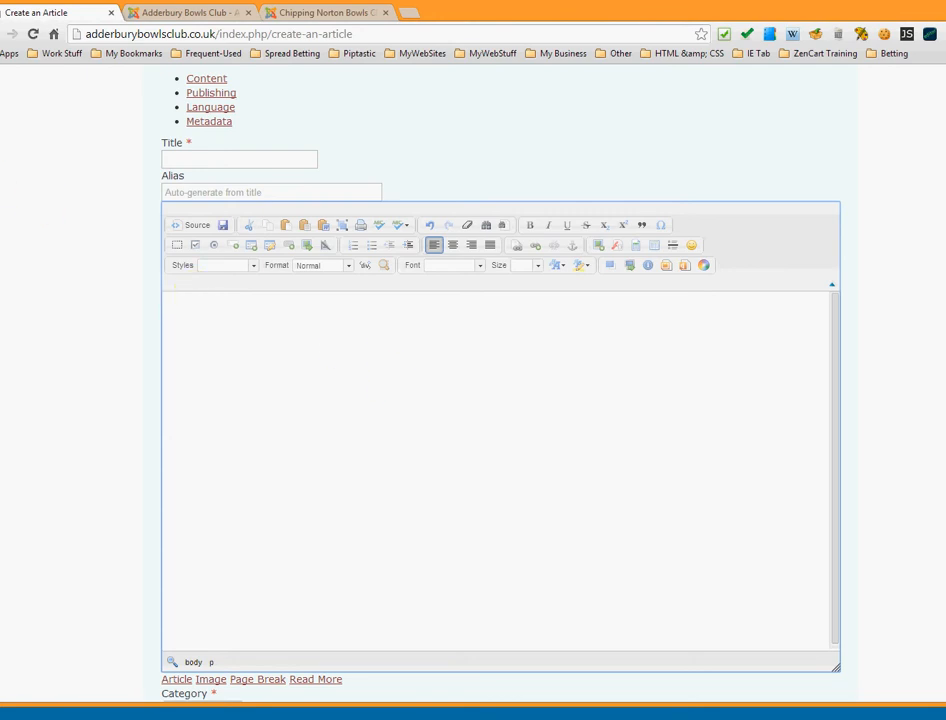
# - Switch to HowToGenerateWebsiteContent.doc in Word, copy the text from the heading through "Back to the basics", and return to the browser
pyautogui.hotkey('alt', 'Tab')
pyautogui.moveTo(31, 22); pyautogui.dragTo(255, 49)
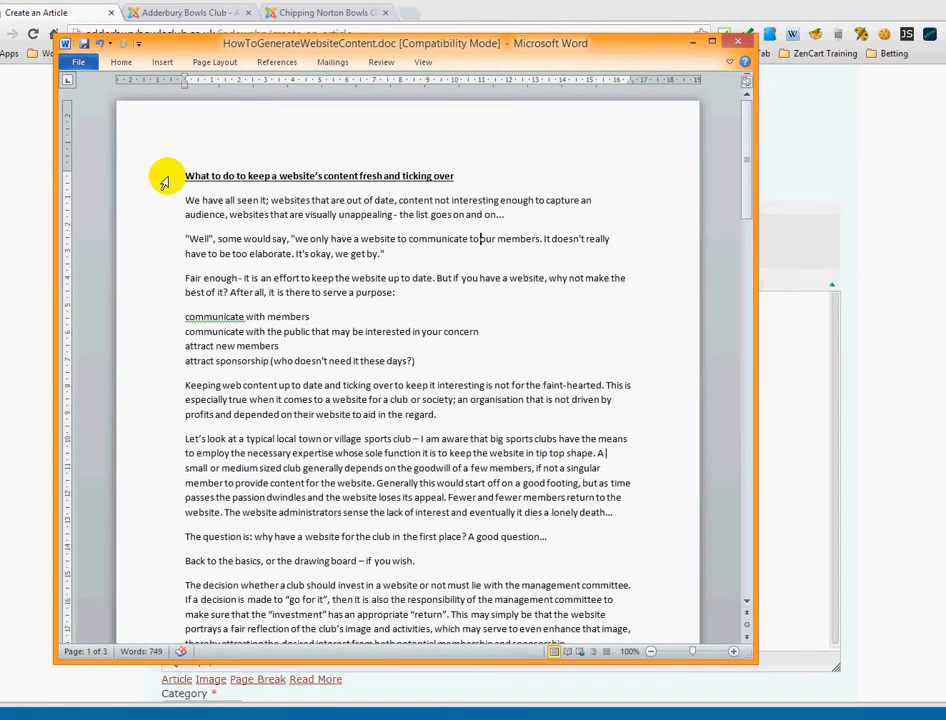
pyautogui.moveTo(163, 181); pyautogui.dragTo(510, 550)
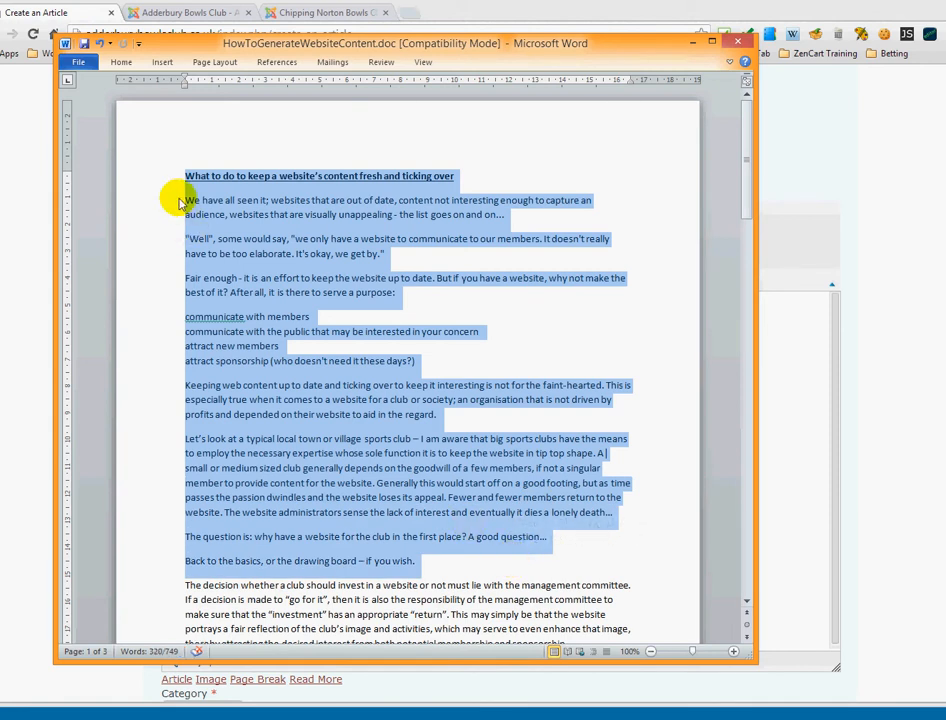
pyautogui.rightClick(237, 207)
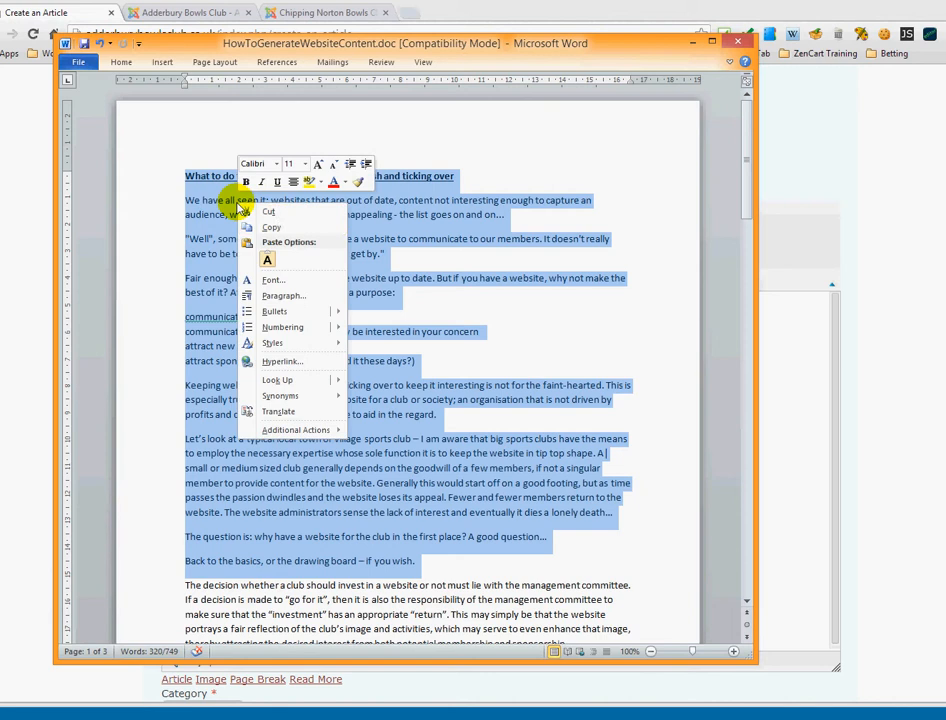
pyautogui.click(272, 228)
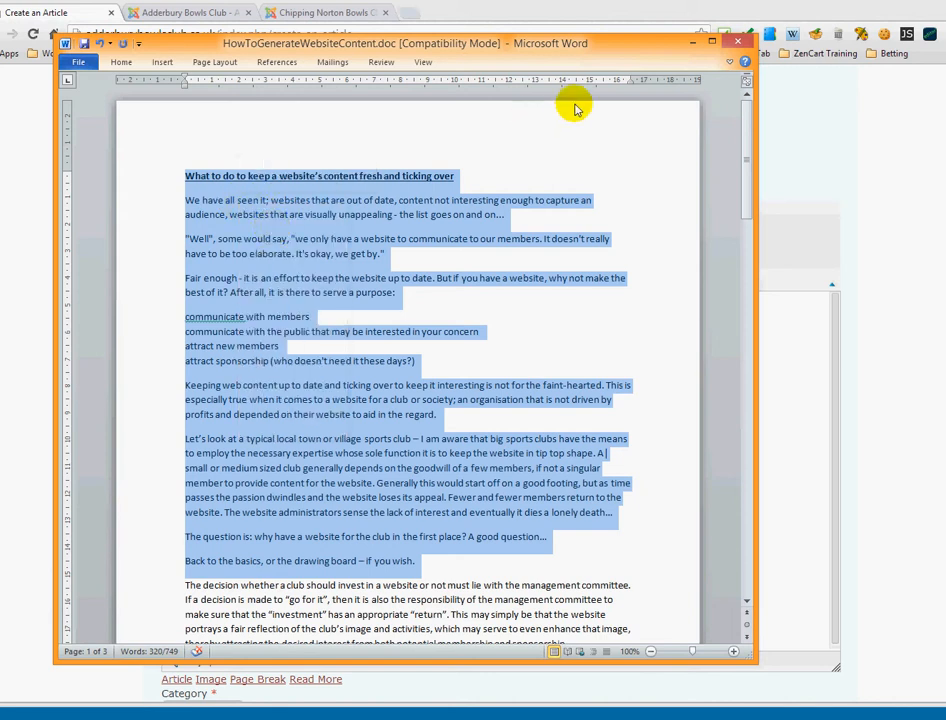
pyautogui.click(694, 44)
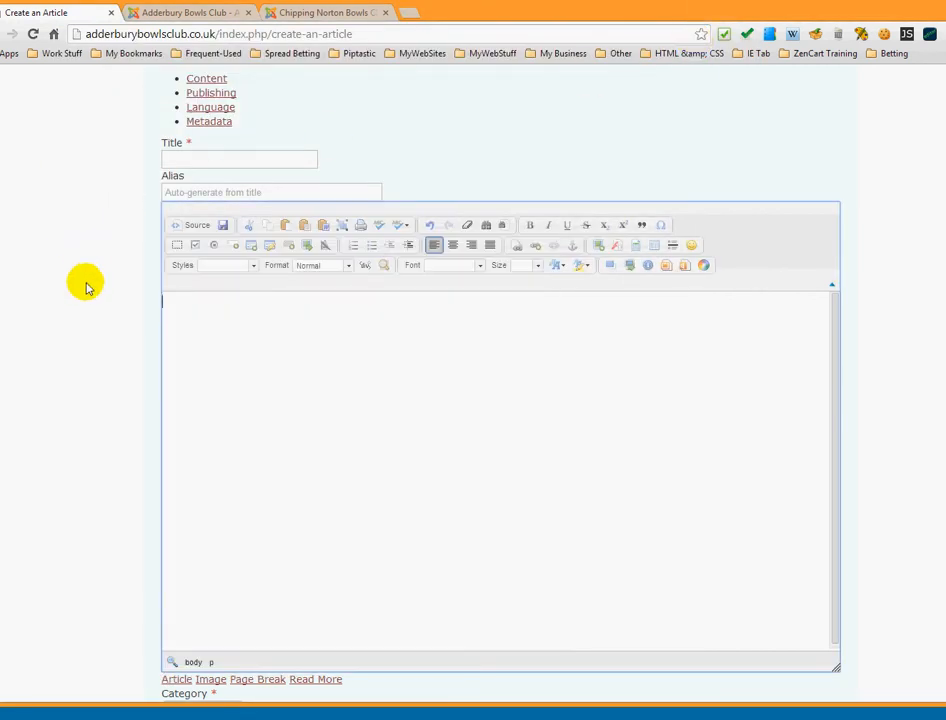
# - Paste the copied Word text into the article body through the editor's Paste dialog
pyautogui.click(213, 313)
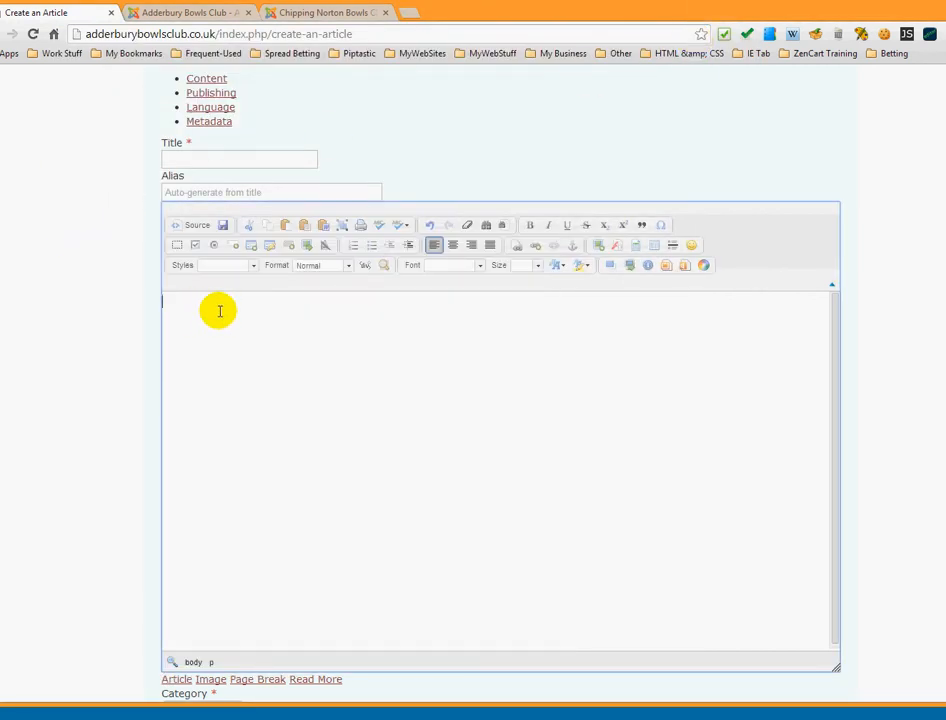
pyautogui.click(286, 226)
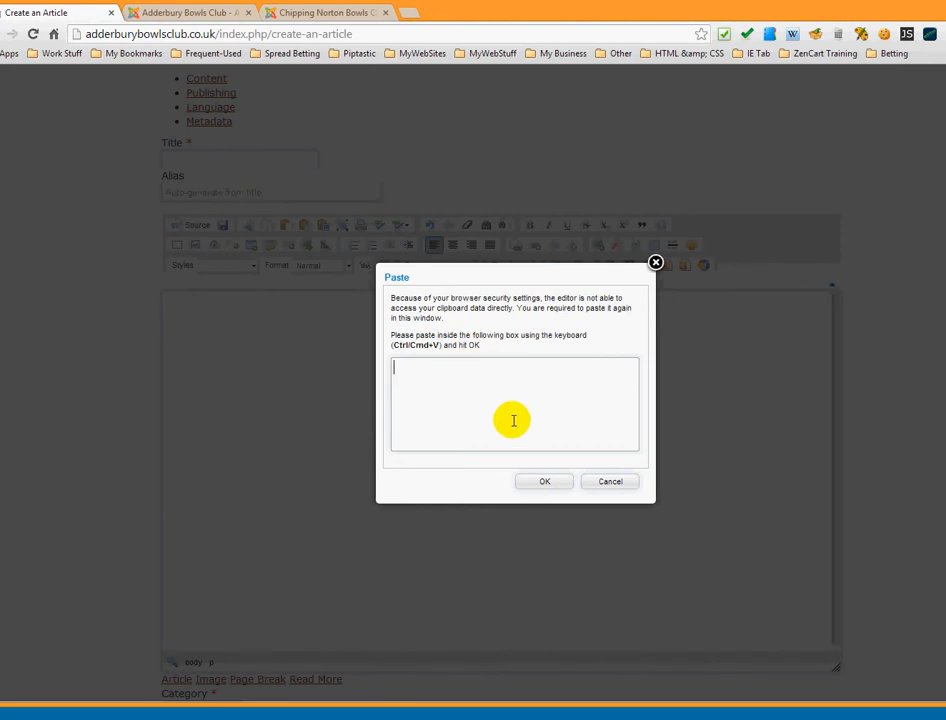
pyautogui.hotkey('ctrl', 'v')
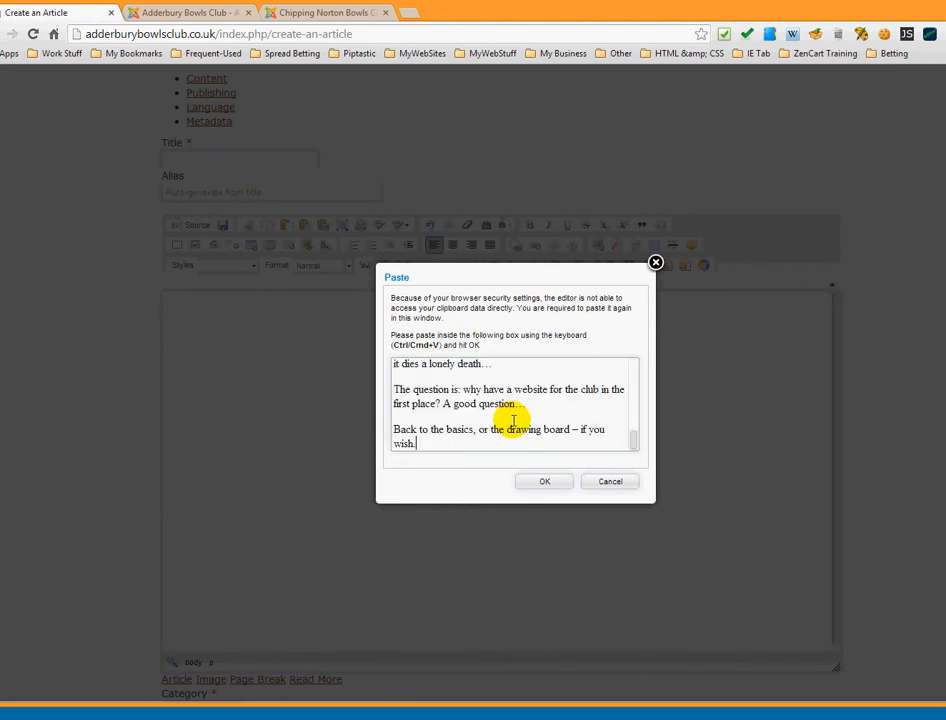
pyautogui.scroll(10, 513, 420)
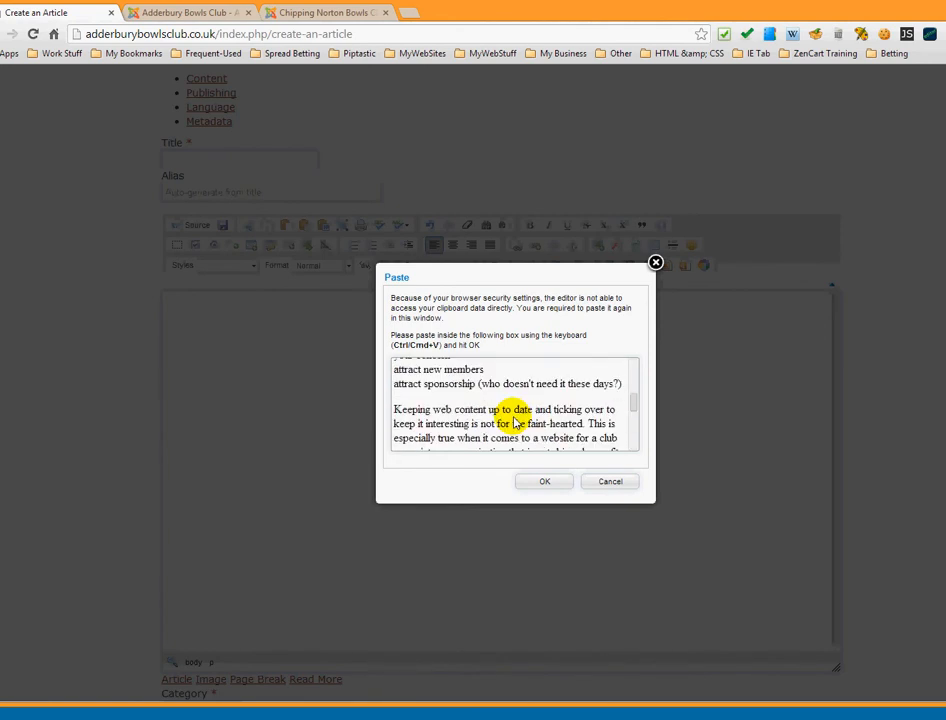
pyautogui.scroll(8, 513, 420)
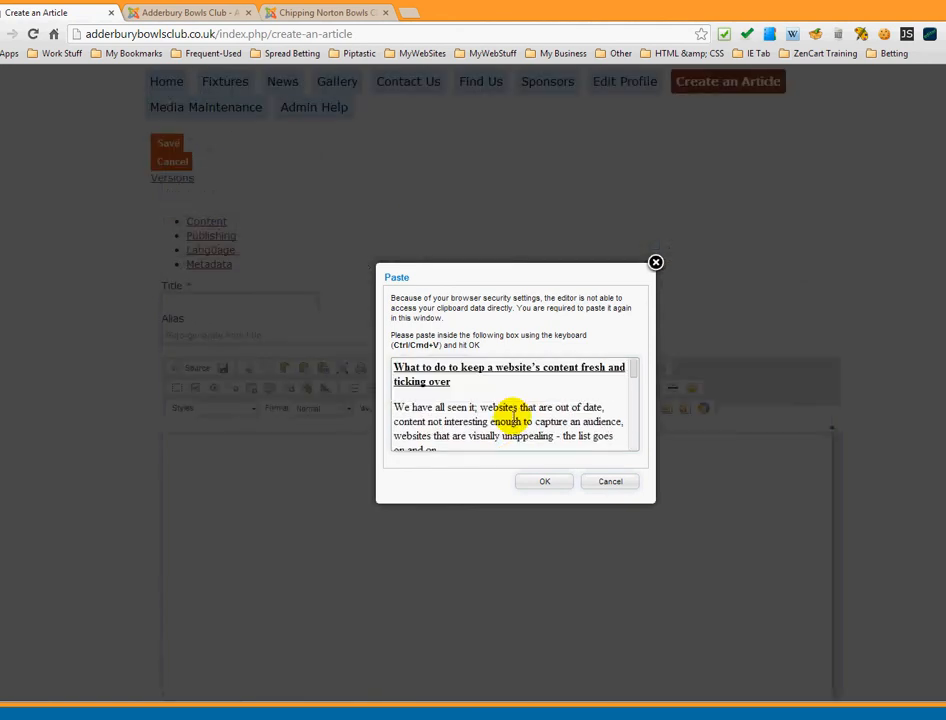
pyautogui.scroll(-5, 510, 415)
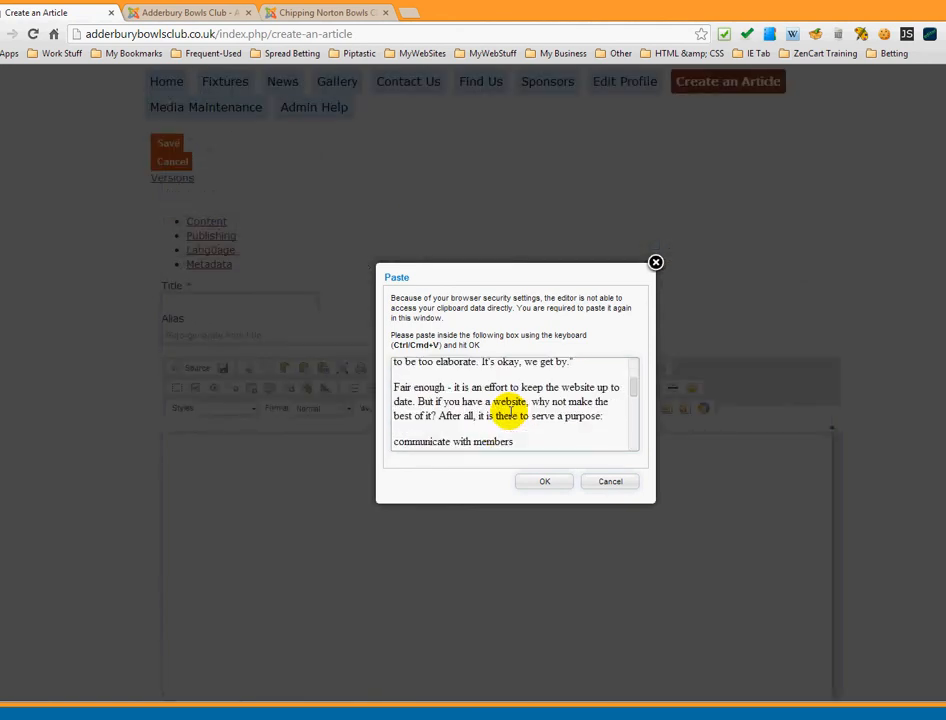
pyautogui.click(546, 483)
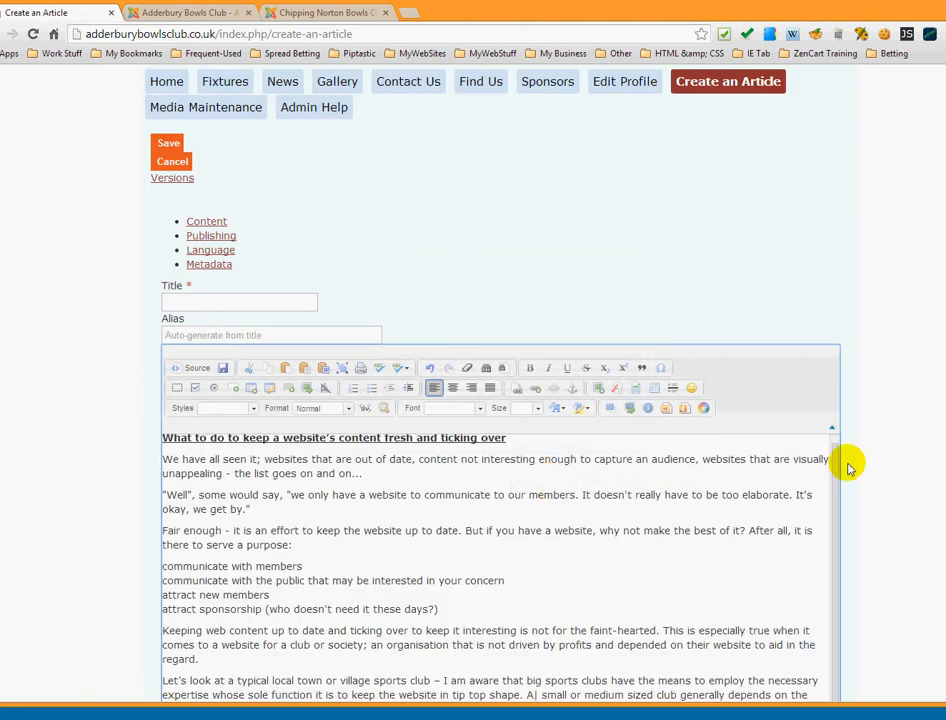
# - Check the pasted text in the editor and enter "Practice Article - 1" as the article title
pyautogui.scroll(-3, 875, 449)
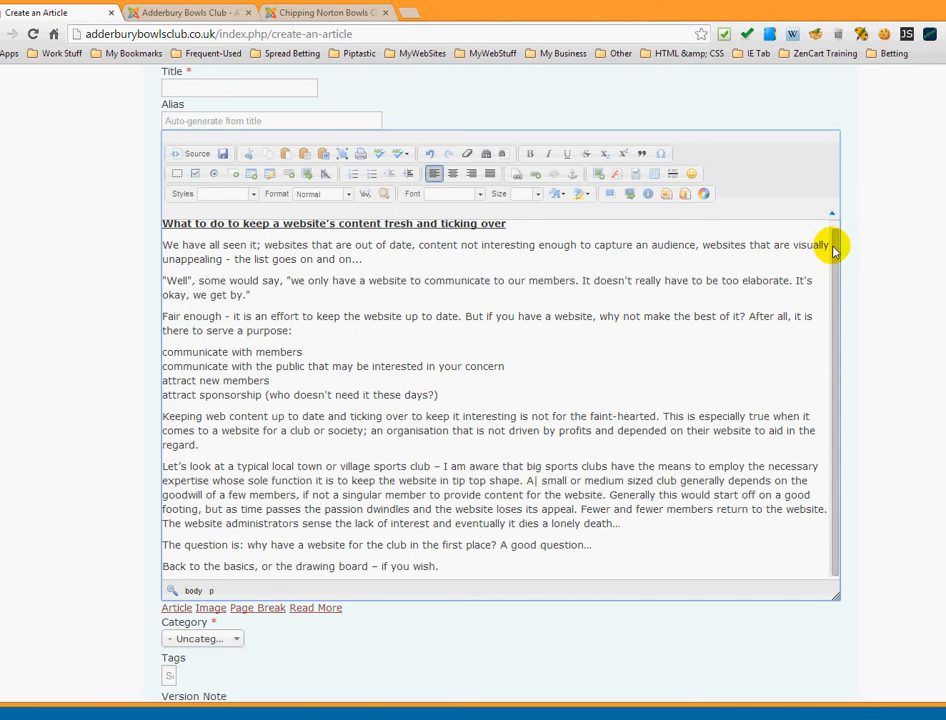
pyautogui.moveTo(832, 250); pyautogui.dragTo(834, 222)
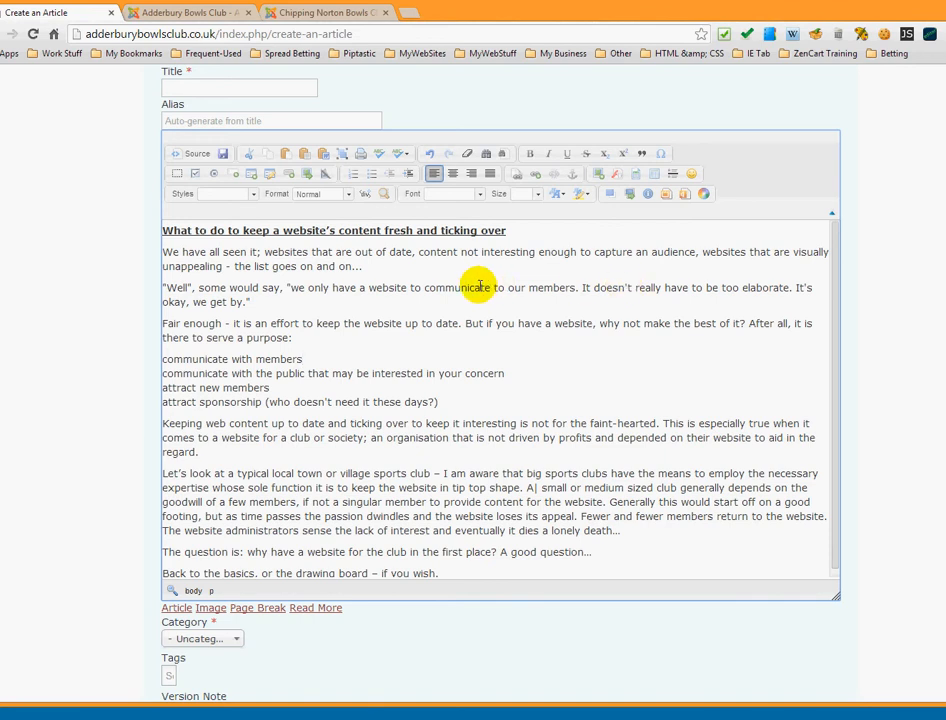
pyautogui.scroll(1, 477, 282)
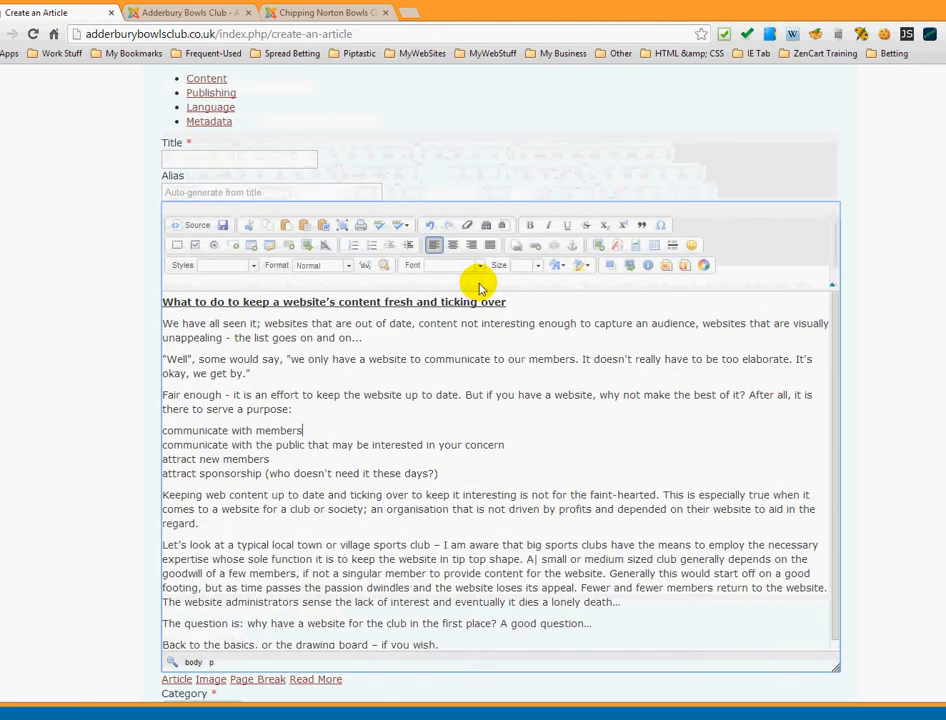
pyautogui.click(244, 158)
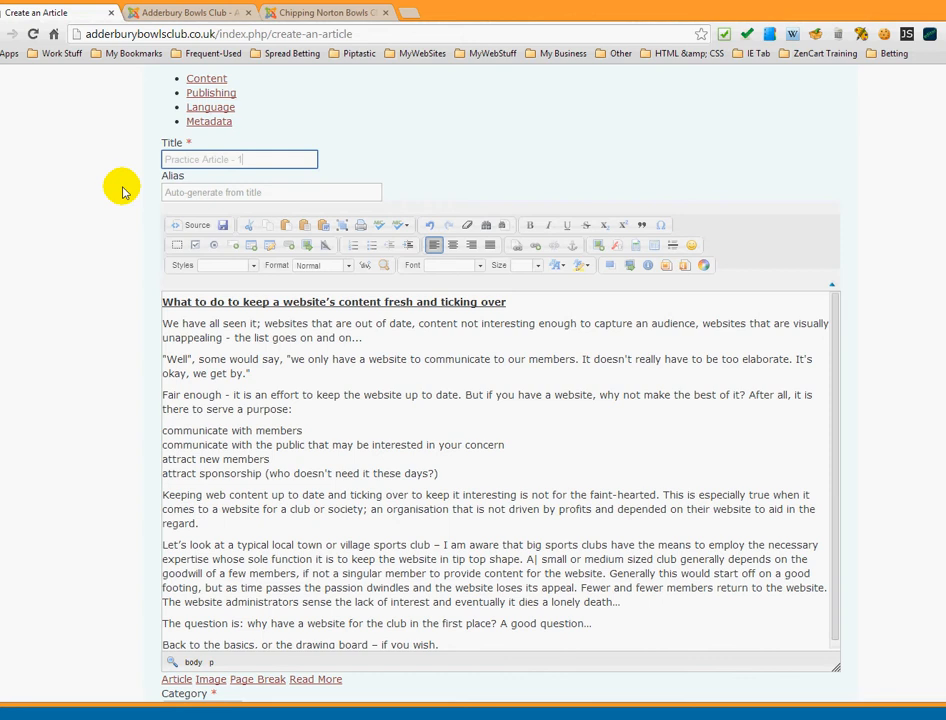
# - Assign the article to the Help category
pyautogui.scroll(-4, 118, 203)
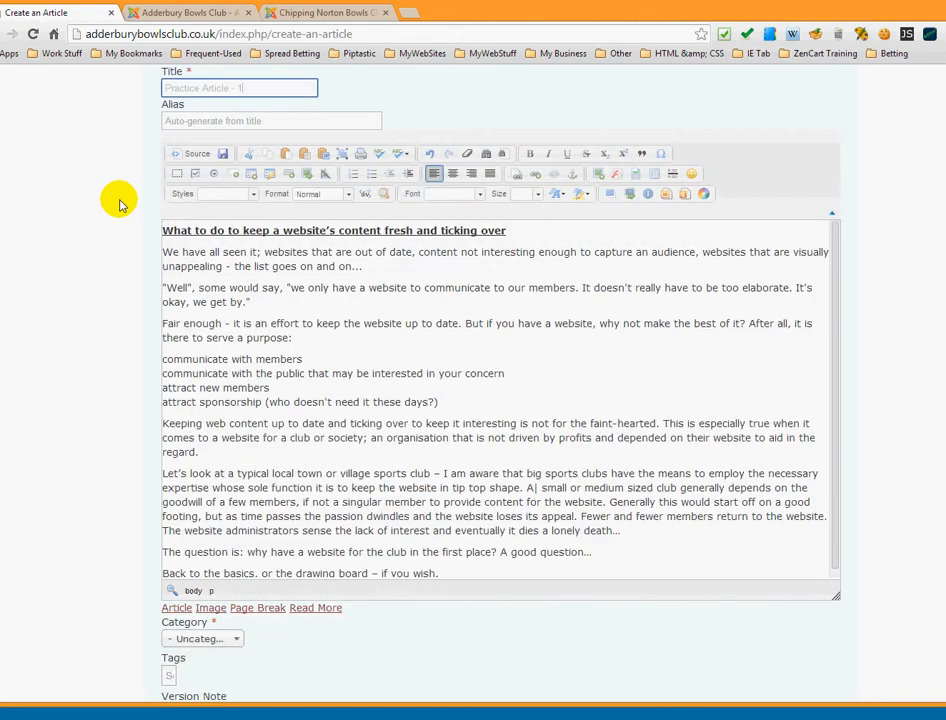
pyautogui.scroll(-1, 118, 203)
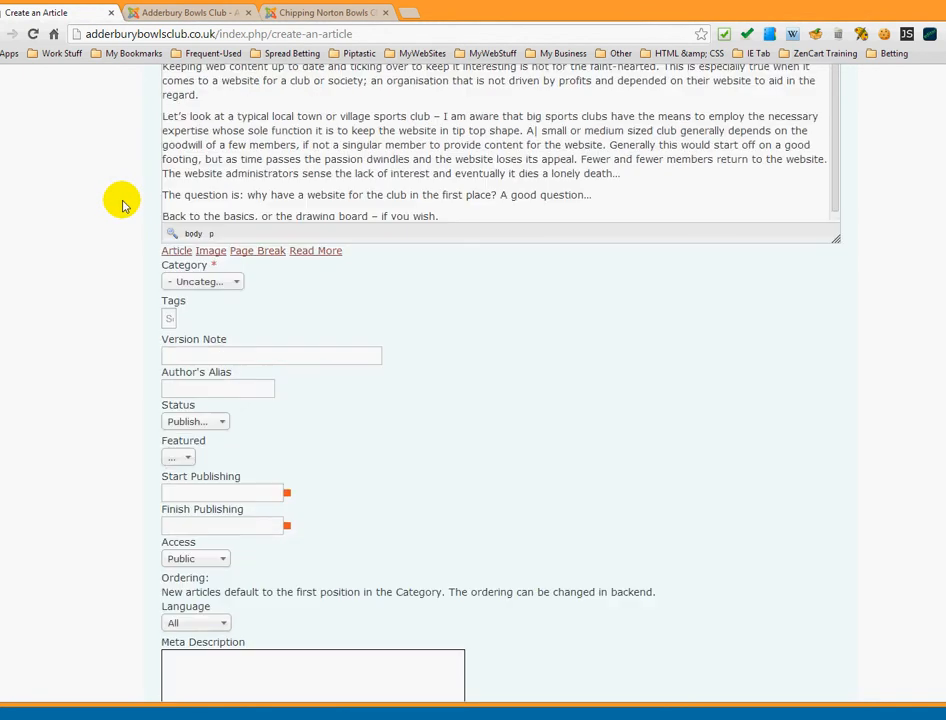
pyautogui.click(237, 284)
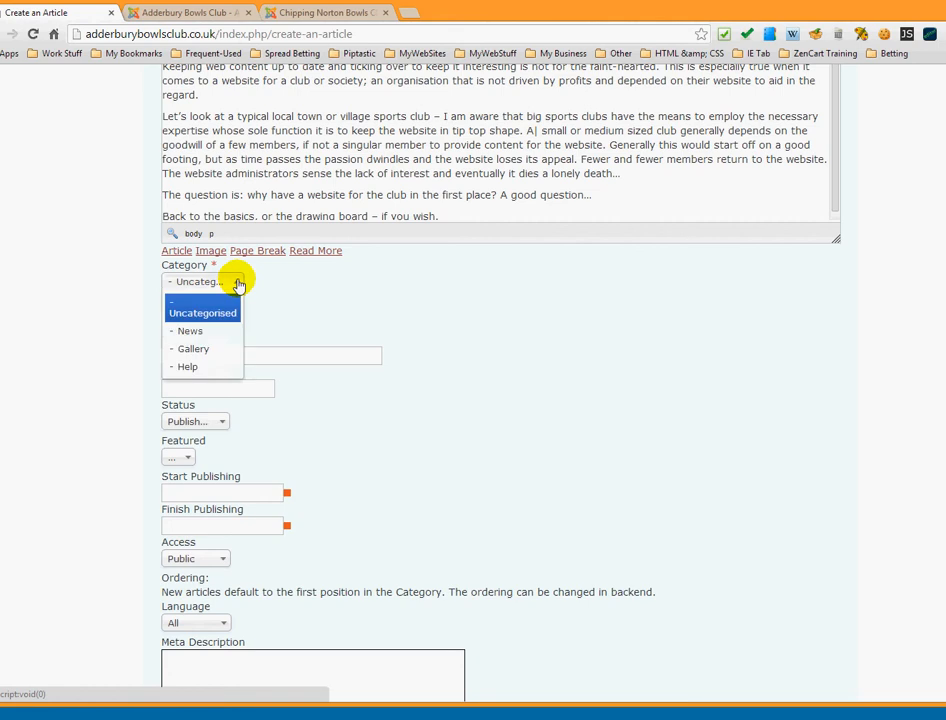
pyautogui.click(190, 368)
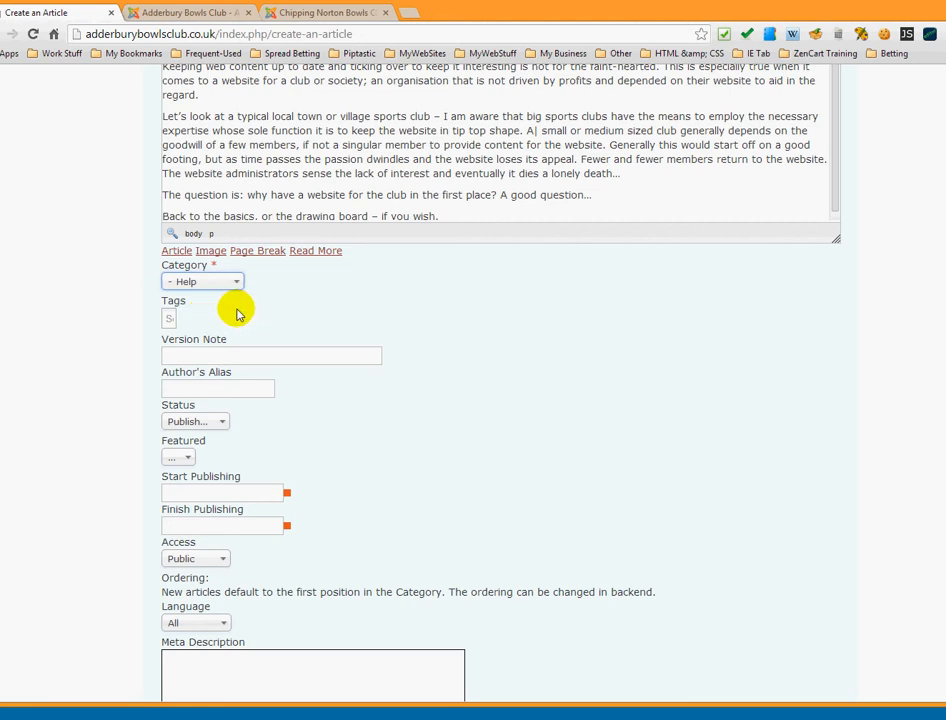
# - Fill in the author's alias with the previously used name
pyautogui.click(246, 387)
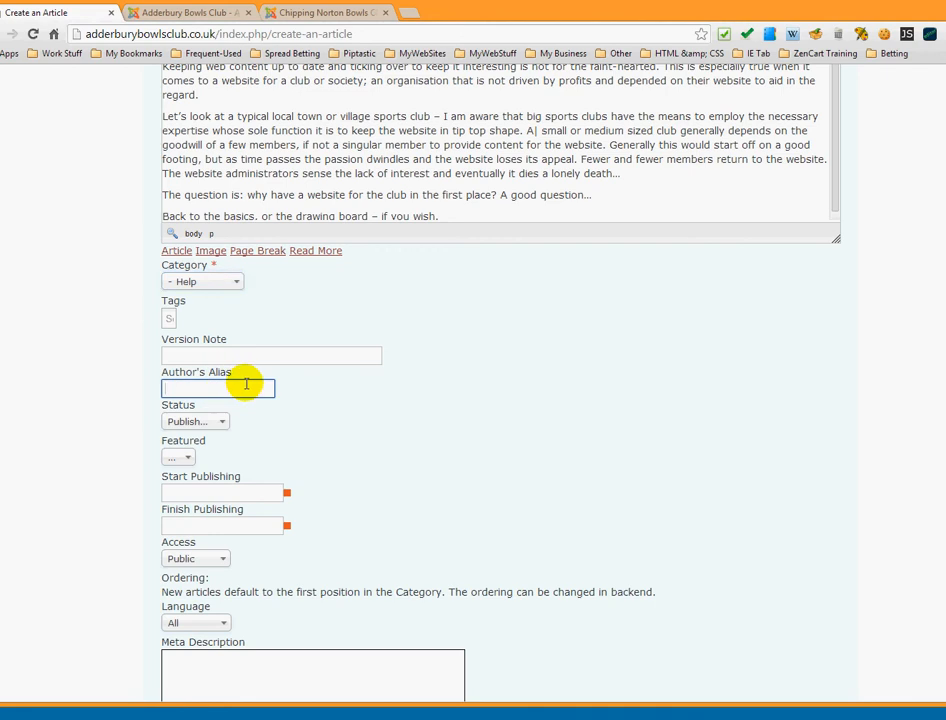
pyautogui.write('C')
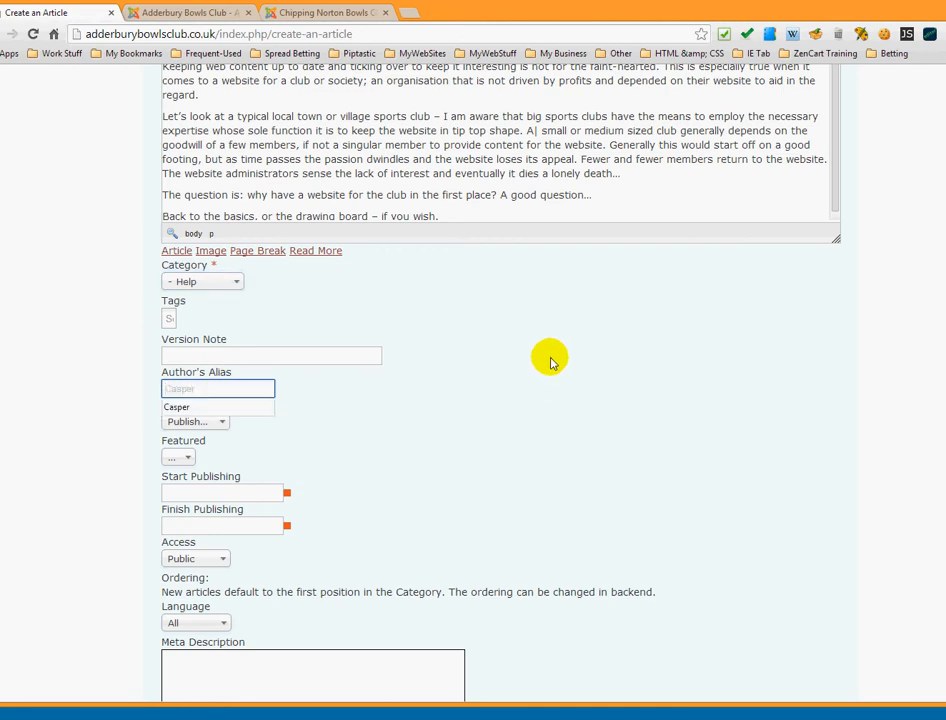
pyautogui.click(180, 406)
# - Restrict the article's access level to Registered
pyautogui.scroll(-1, 93, 374)
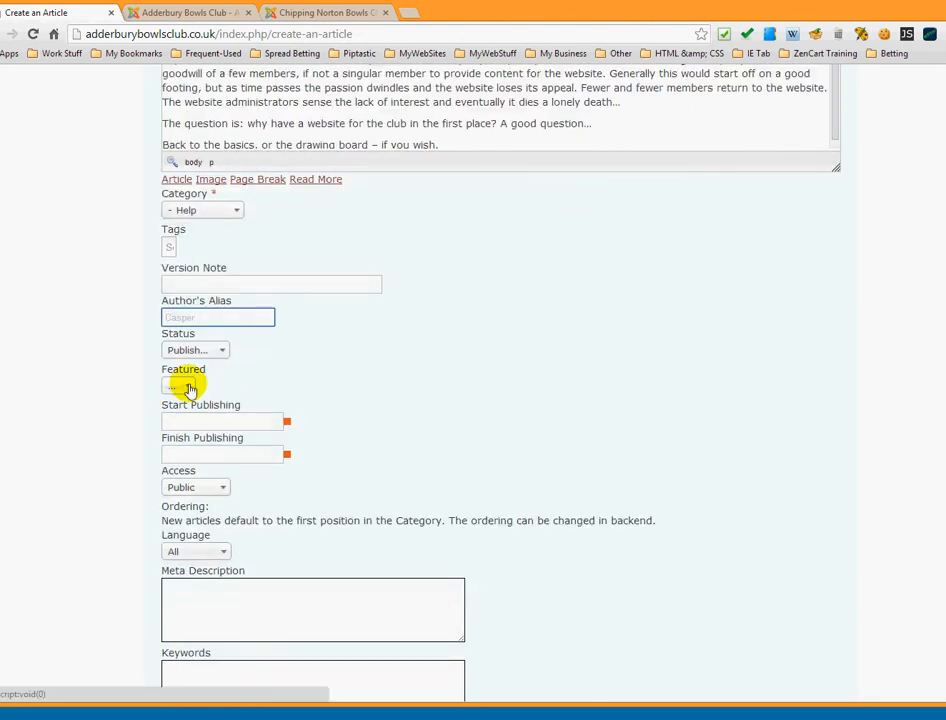
pyautogui.scroll(-1, 120, 382)
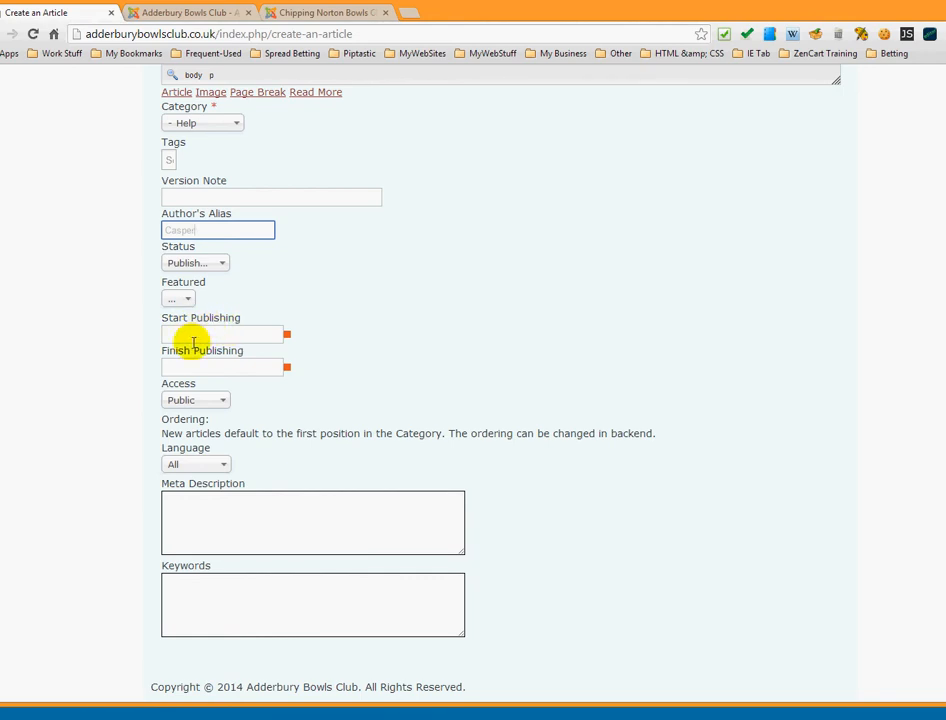
pyautogui.click(224, 403)
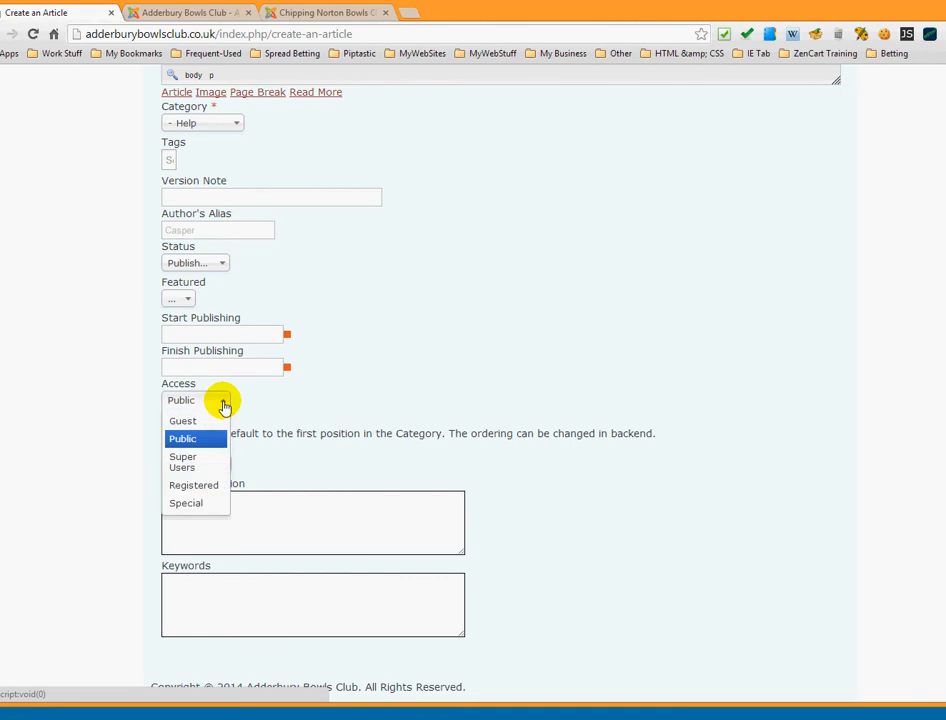
pyautogui.click(202, 492)
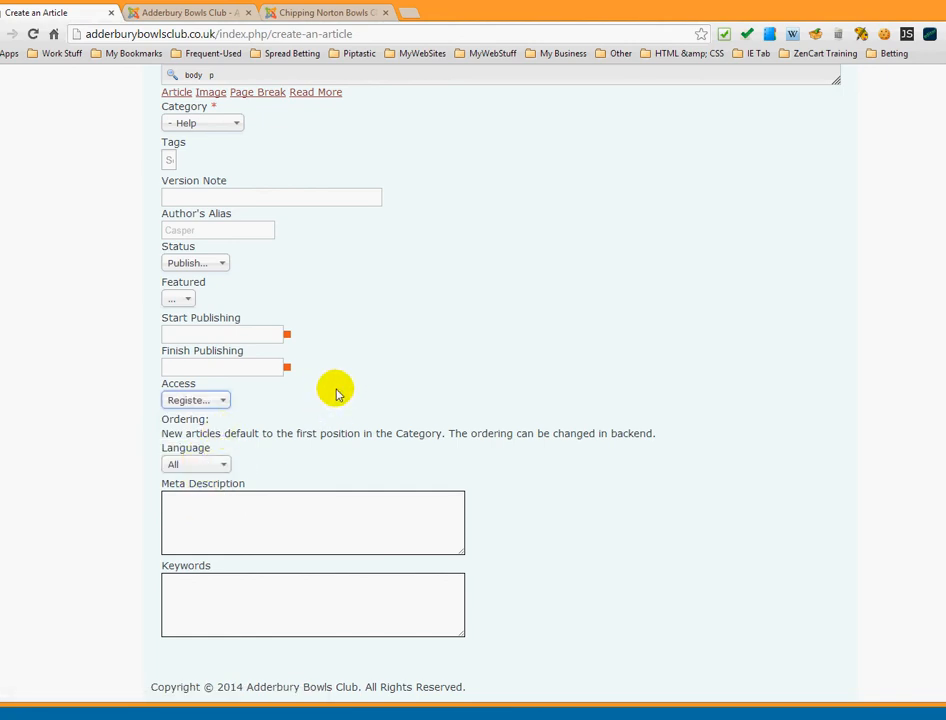
# - Select all the article text in the editor and change its paragraph format to Normal (DIV)
pyautogui.scroll(5, 336, 392)
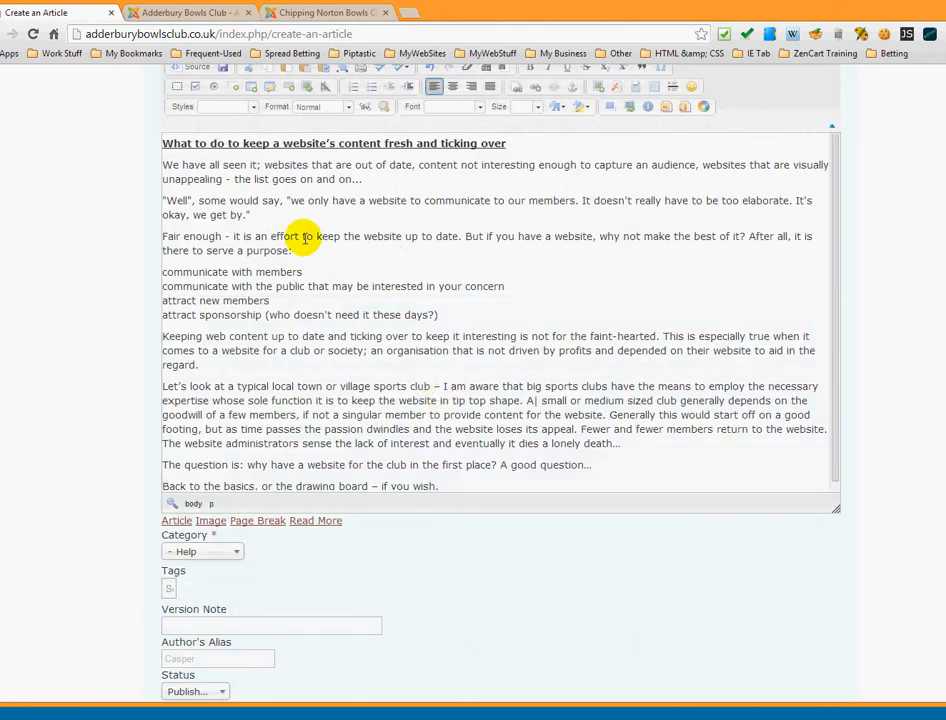
pyautogui.scroll(1, 297, 243)
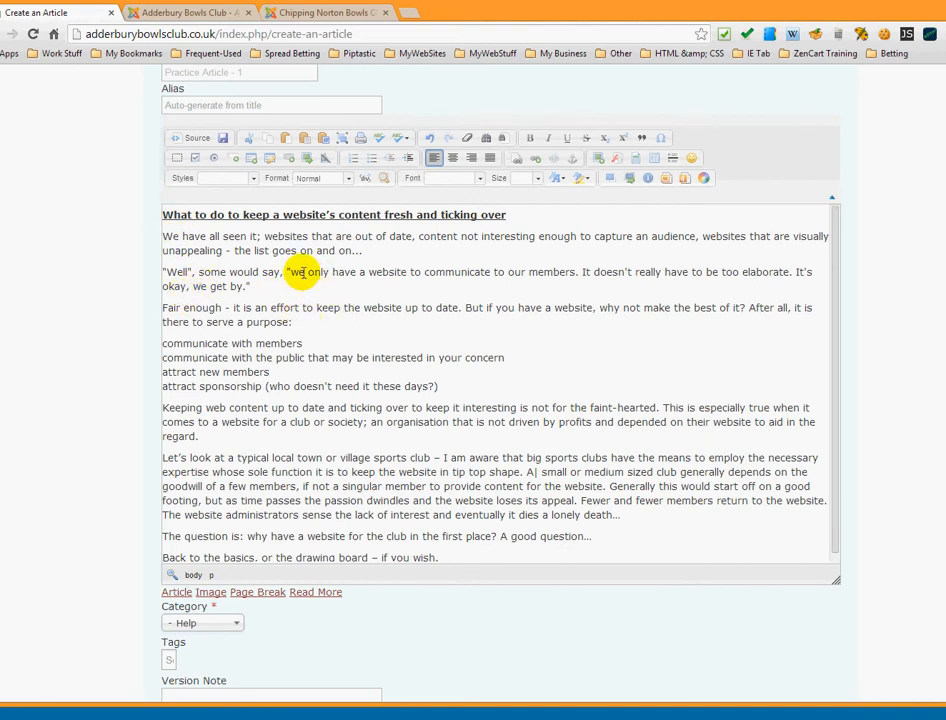
pyautogui.click(342, 139)
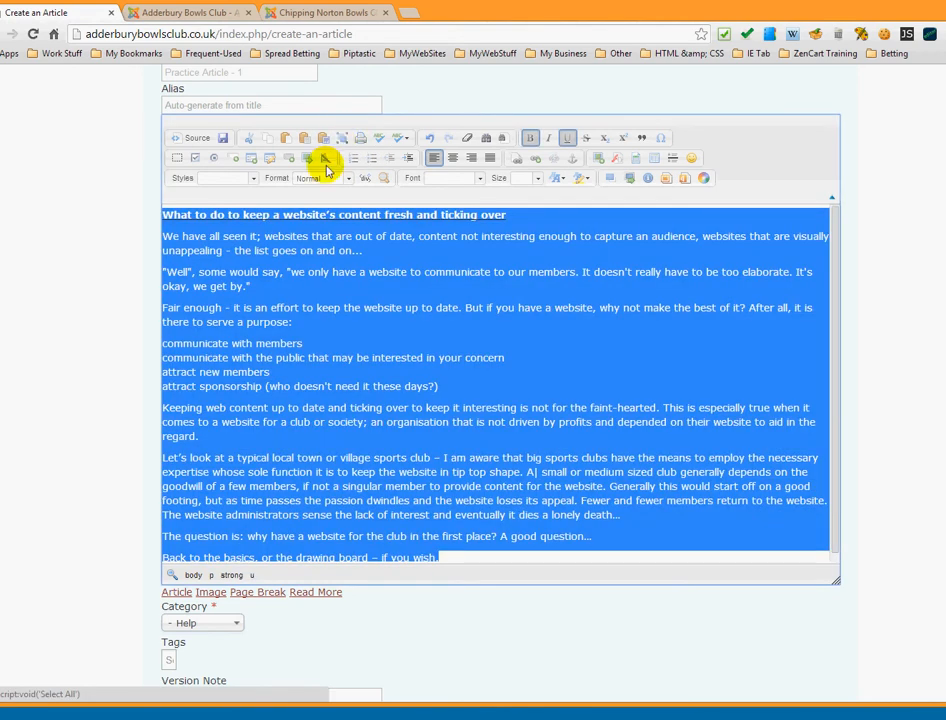
pyautogui.scroll(-2, 316, 275)
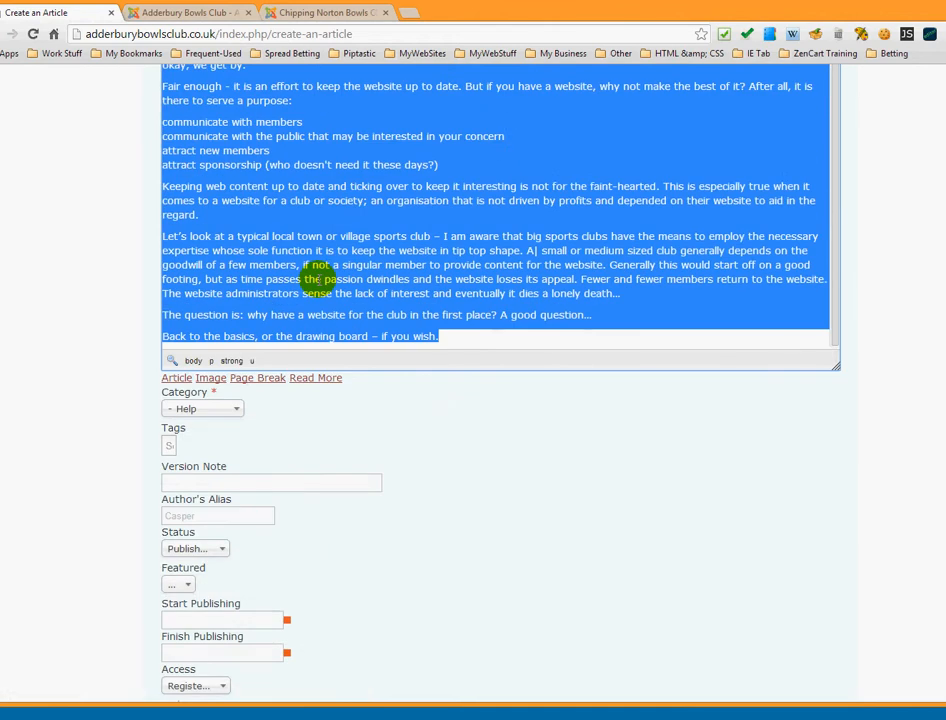
pyautogui.scroll(1, 340, 252)
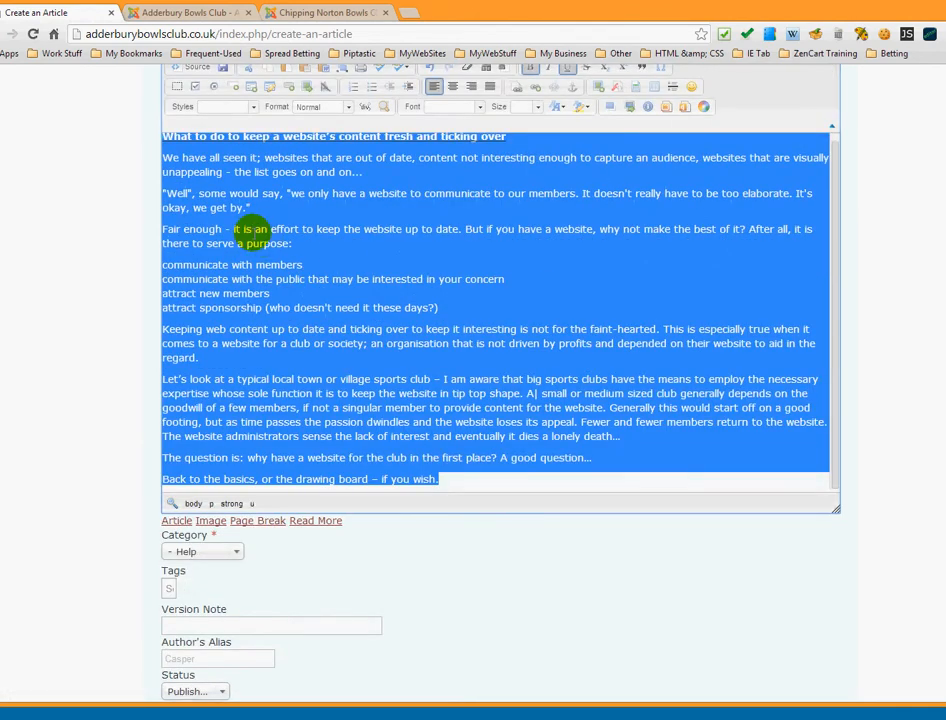
pyautogui.scroll(1, 262, 232)
pyautogui.scroll(1, 552, 201)
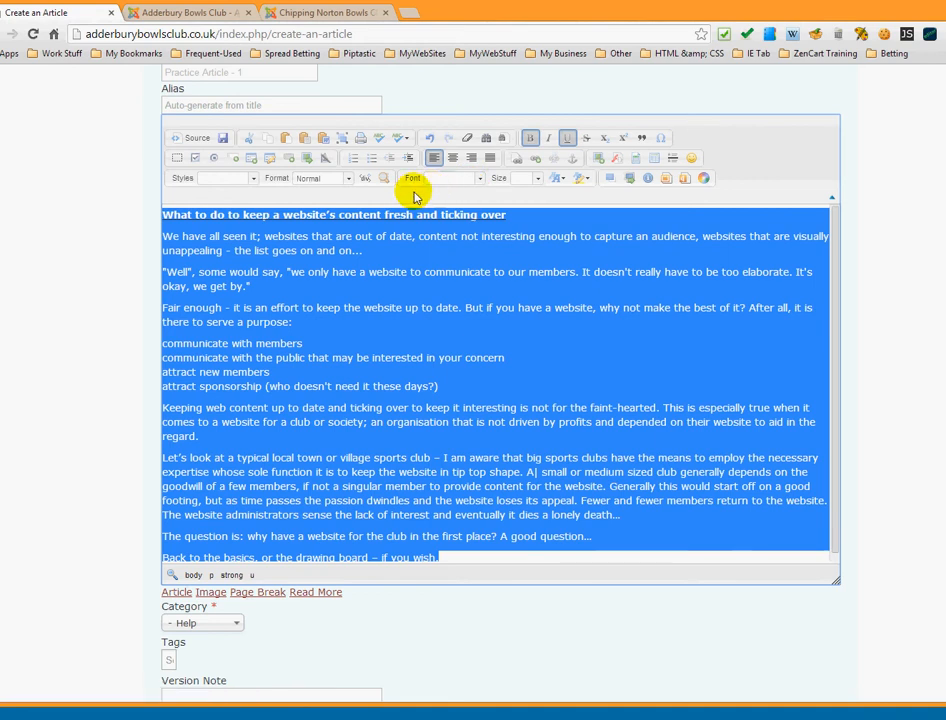
pyautogui.click(348, 180)
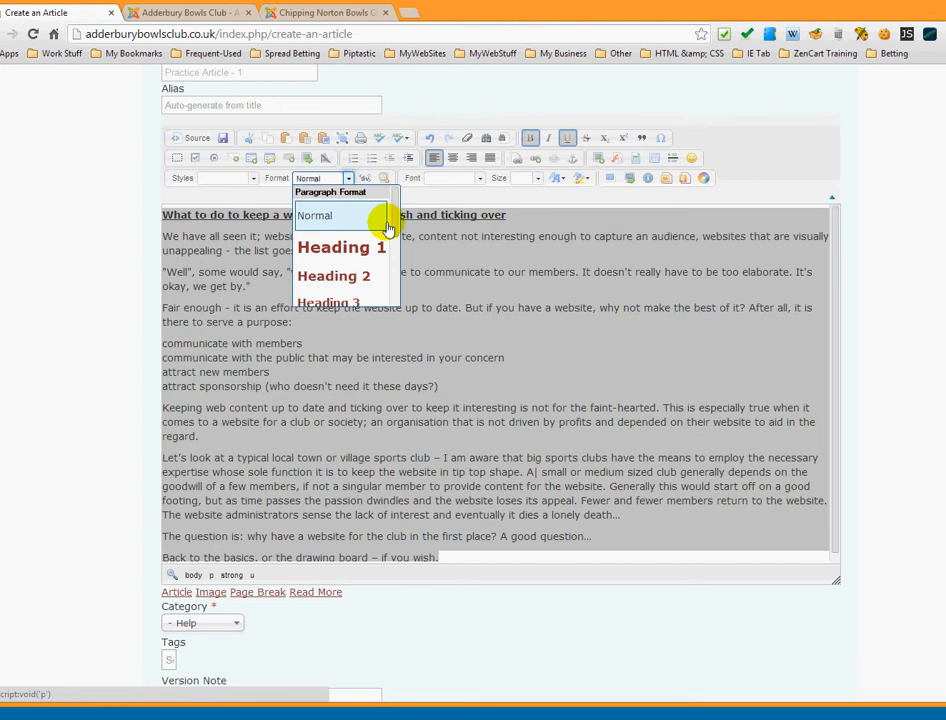
pyautogui.moveTo(394, 215); pyautogui.dragTo(391, 291)
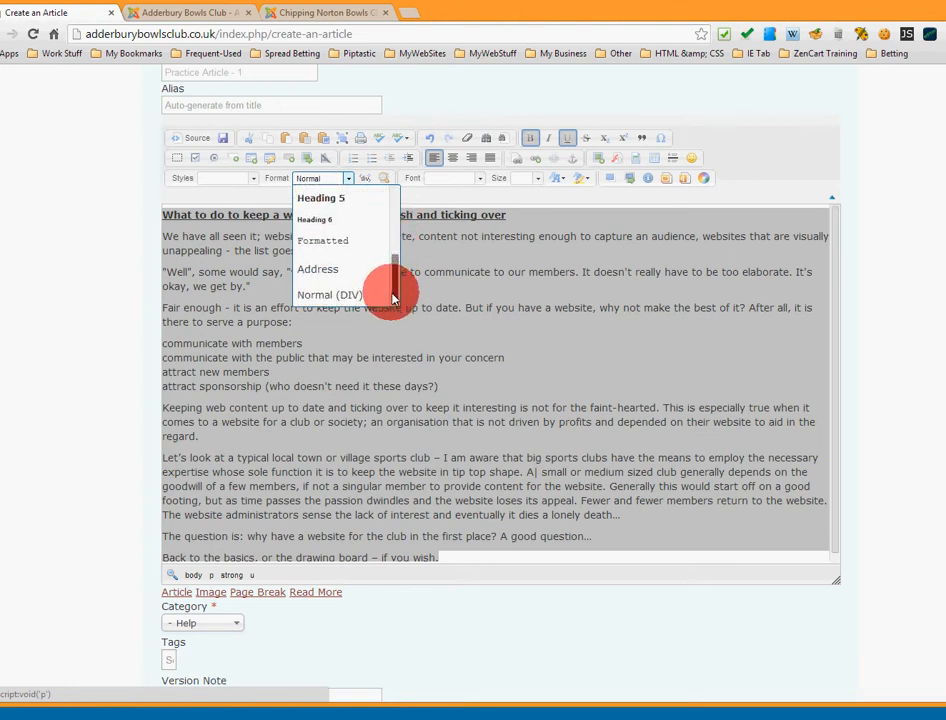
pyautogui.click(320, 298)
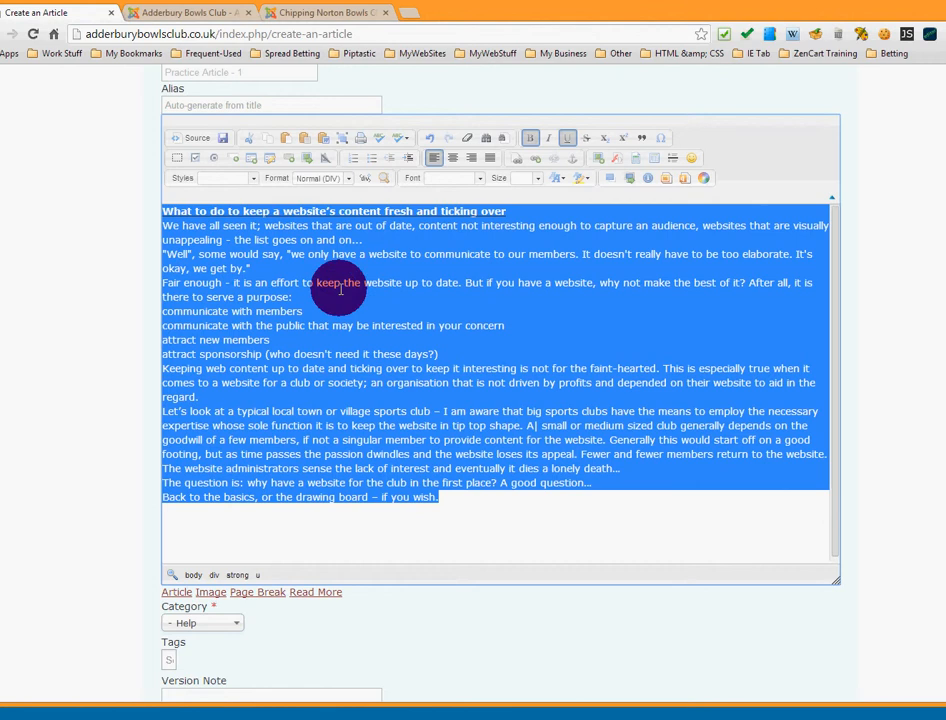
pyautogui.click(340, 288)
pyautogui.scroll(1, 338, 287)
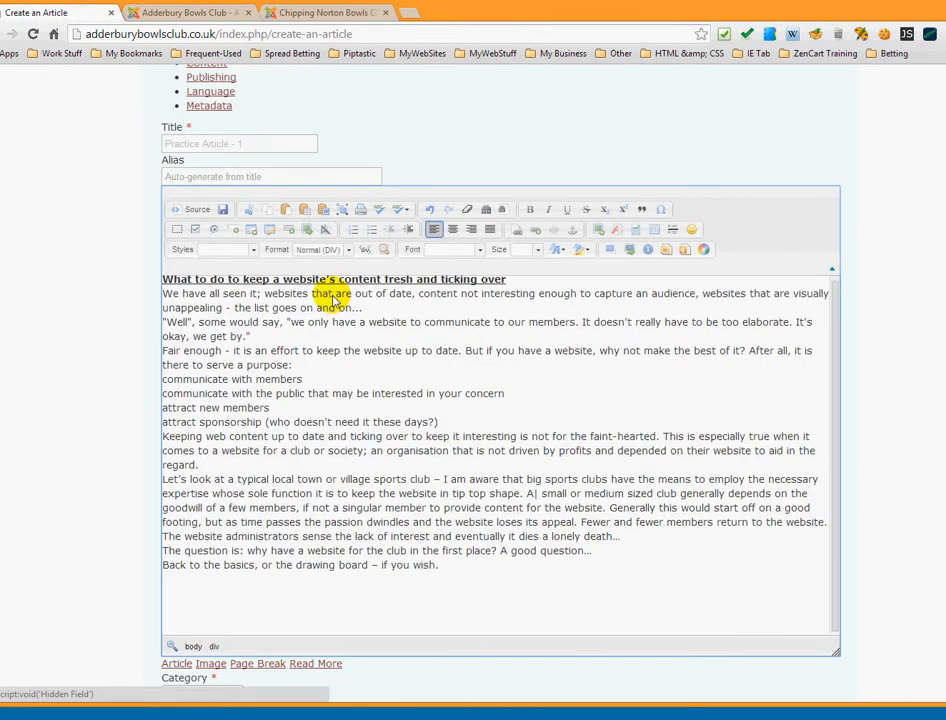
pyautogui.scroll(-1, 333, 295)
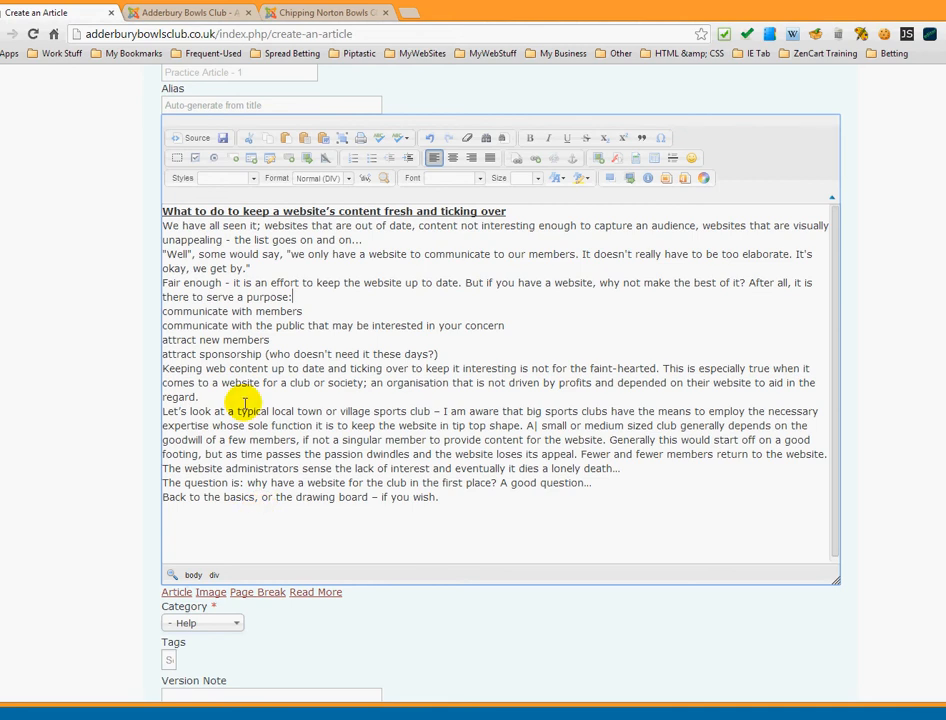
# - Set the entire article text to the Verdana font at size 16
pyautogui.click(342, 140)
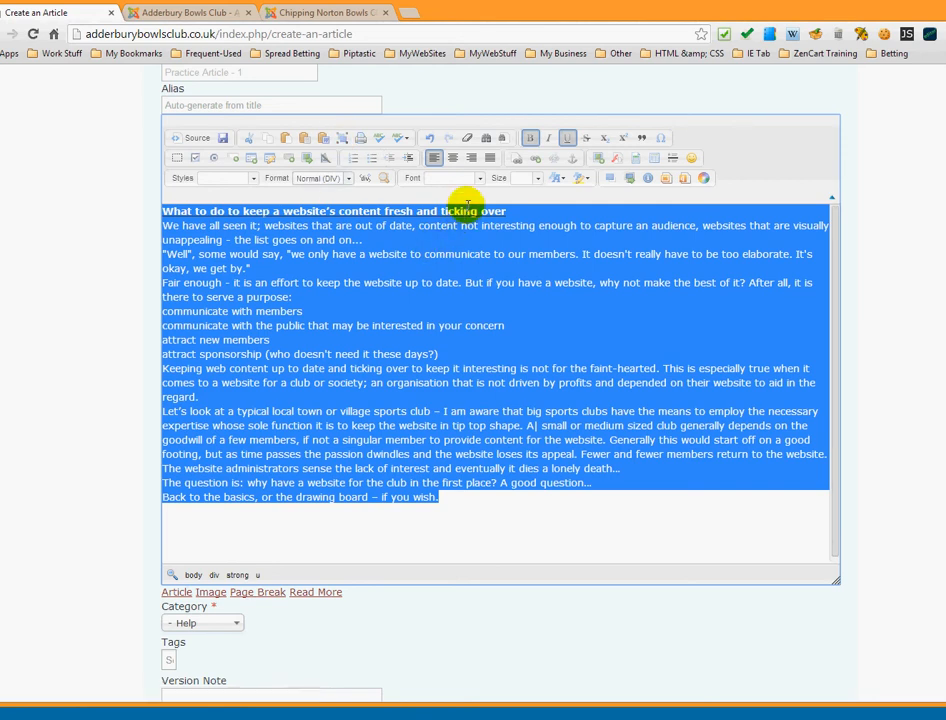
pyautogui.click(479, 179)
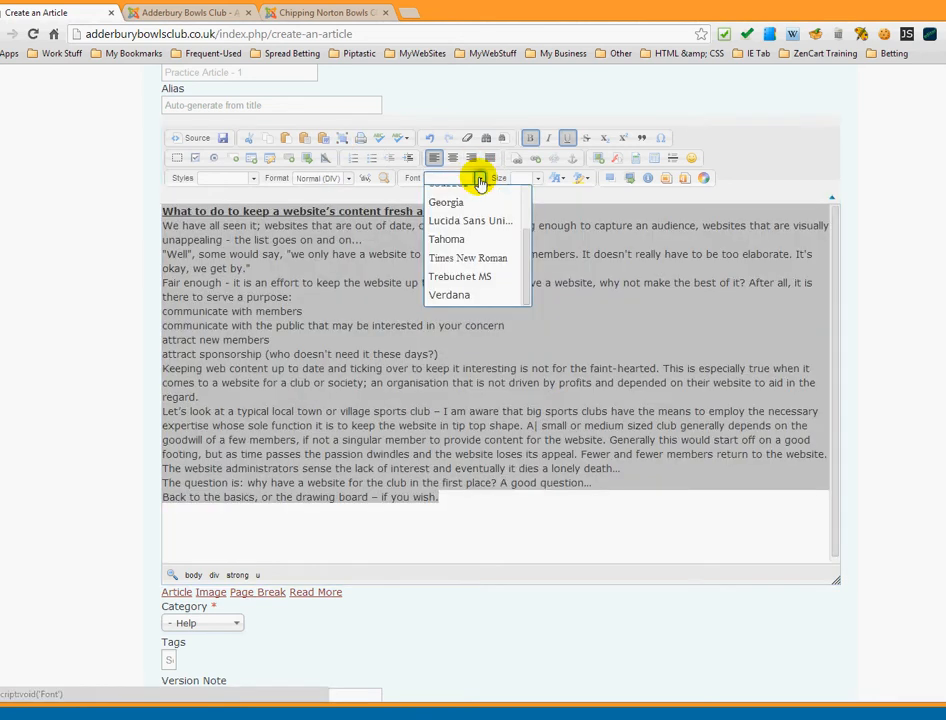
pyautogui.click(448, 296)
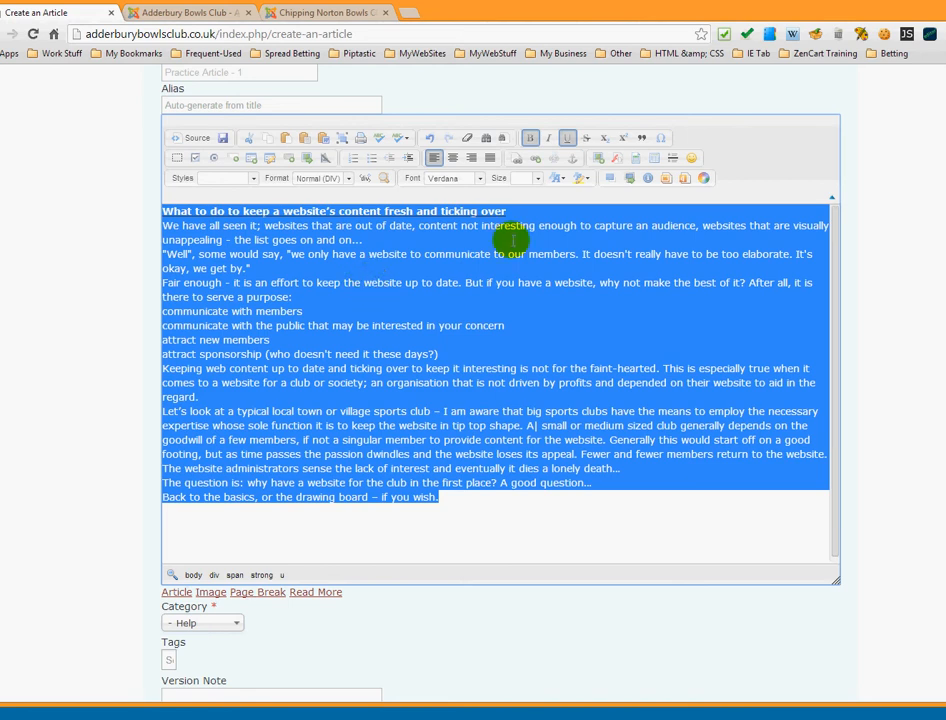
pyautogui.click(538, 180)
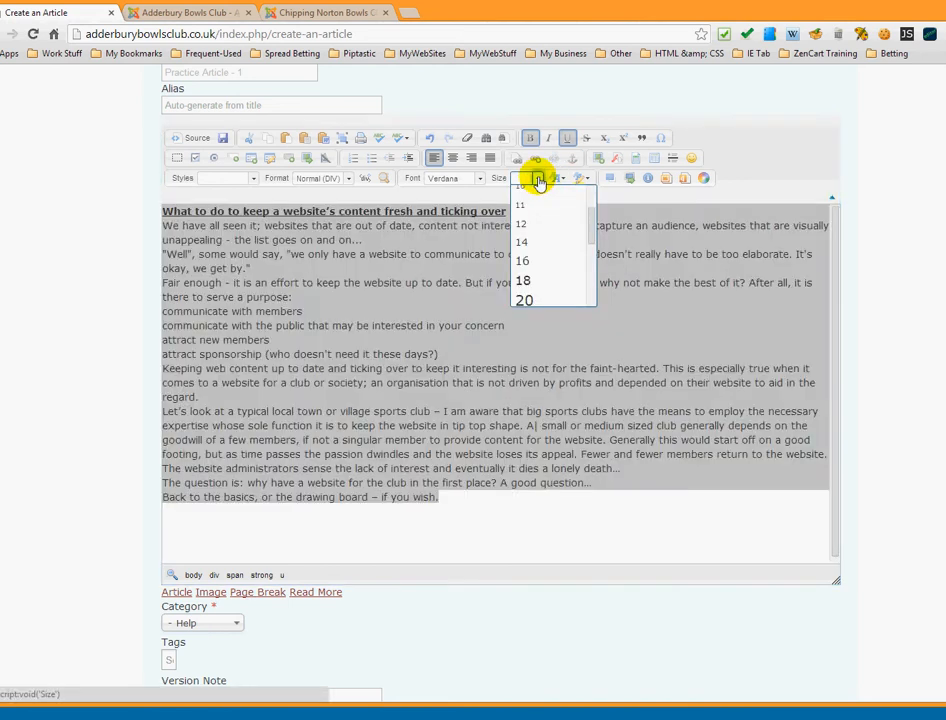
pyautogui.click(527, 263)
pyautogui.click(425, 307)
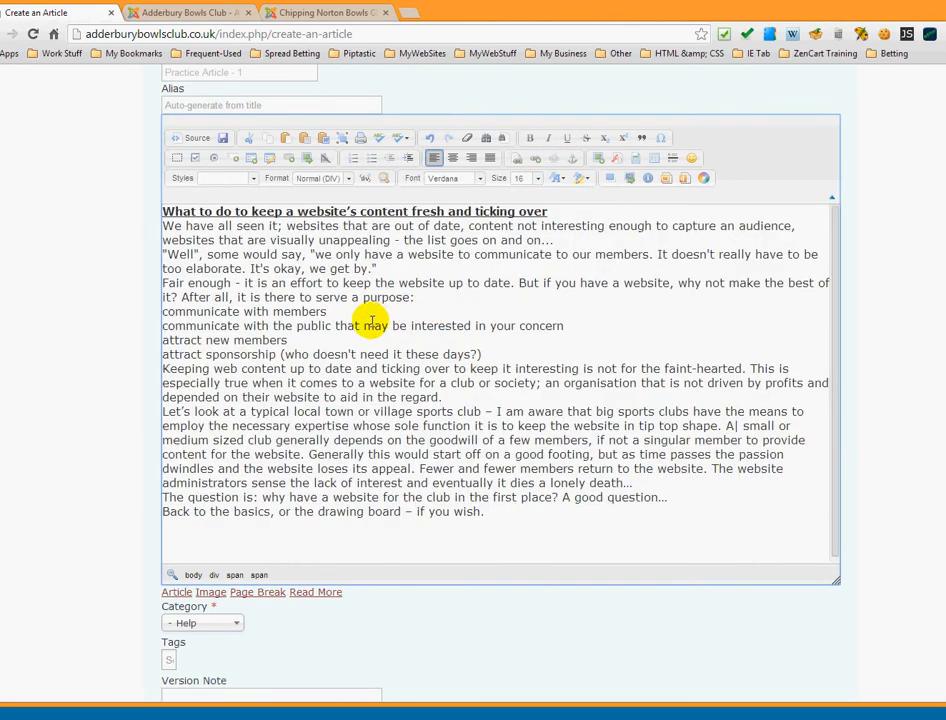
pyautogui.scroll(1, 372, 322)
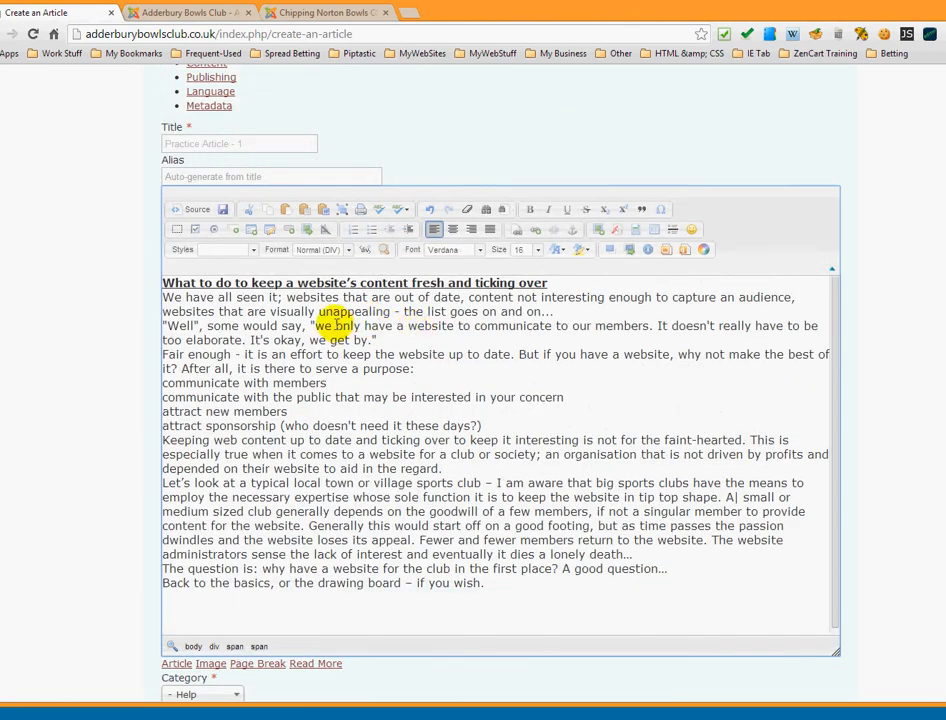
pyautogui.scroll(-1, 895, 335)
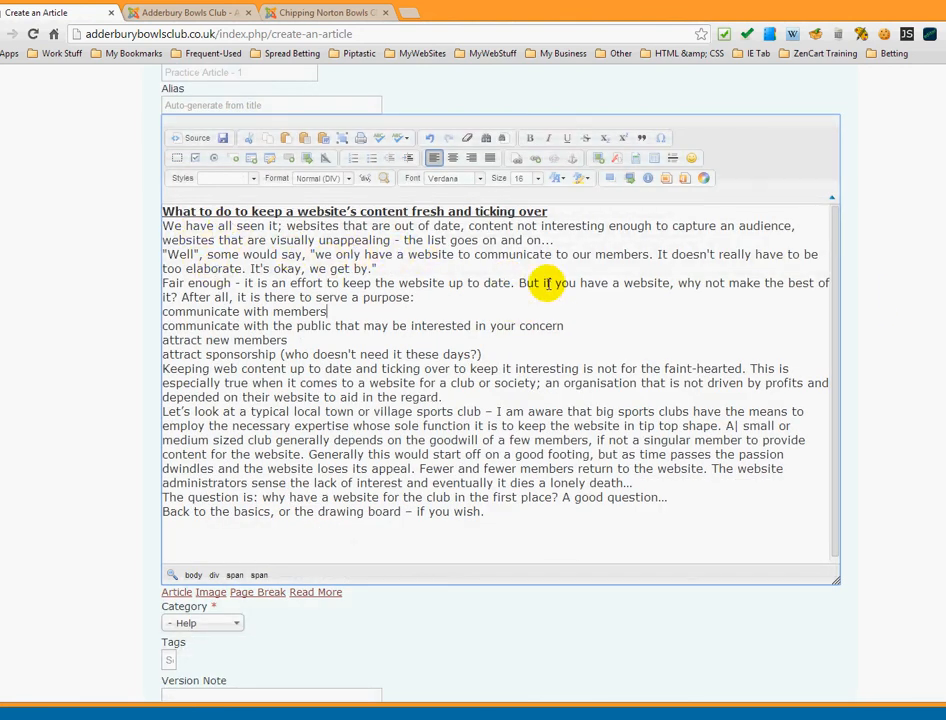
# - Insert a blank line after the heading and after each of the first three paragraphs, down to the line ending "serve a purpose:"
pyautogui.click(566, 212)
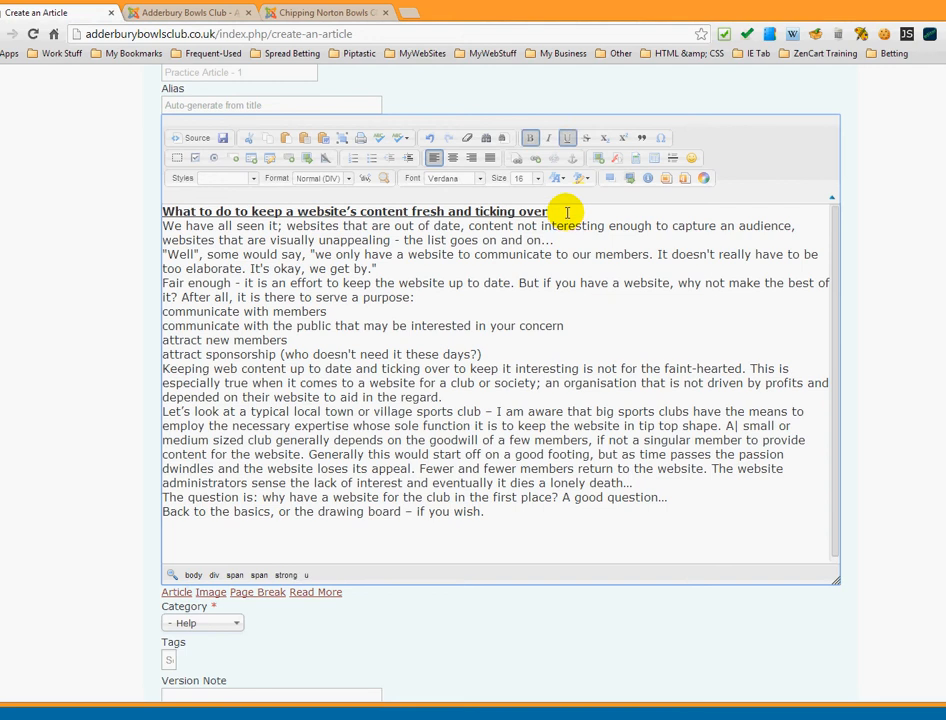
pyautogui.press('Return')
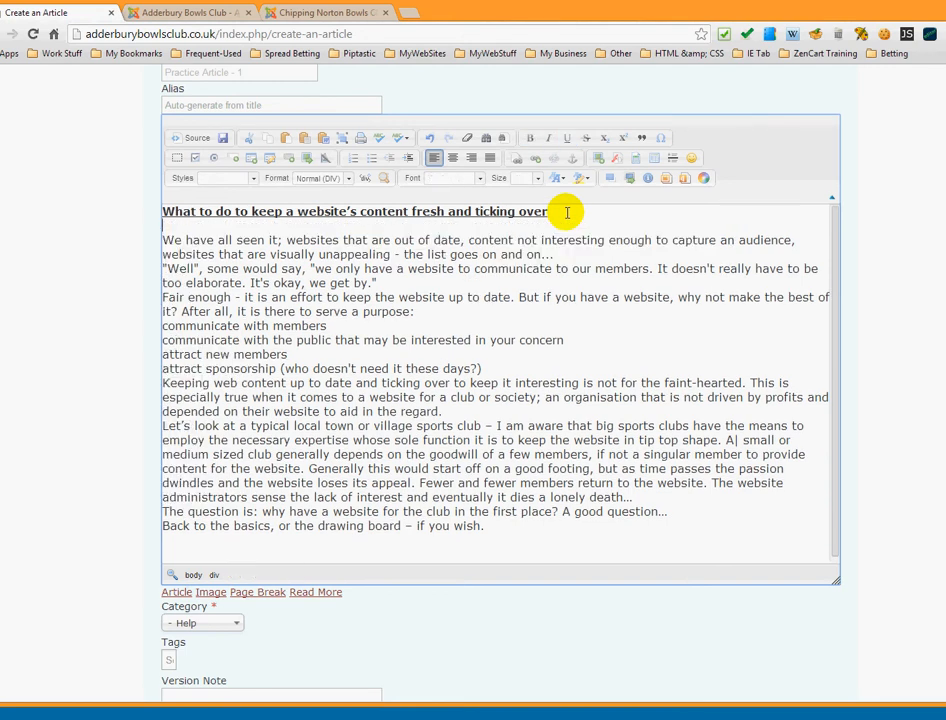
pyautogui.press('Down')
pyautogui.press('Down')
pyautogui.press('Return')
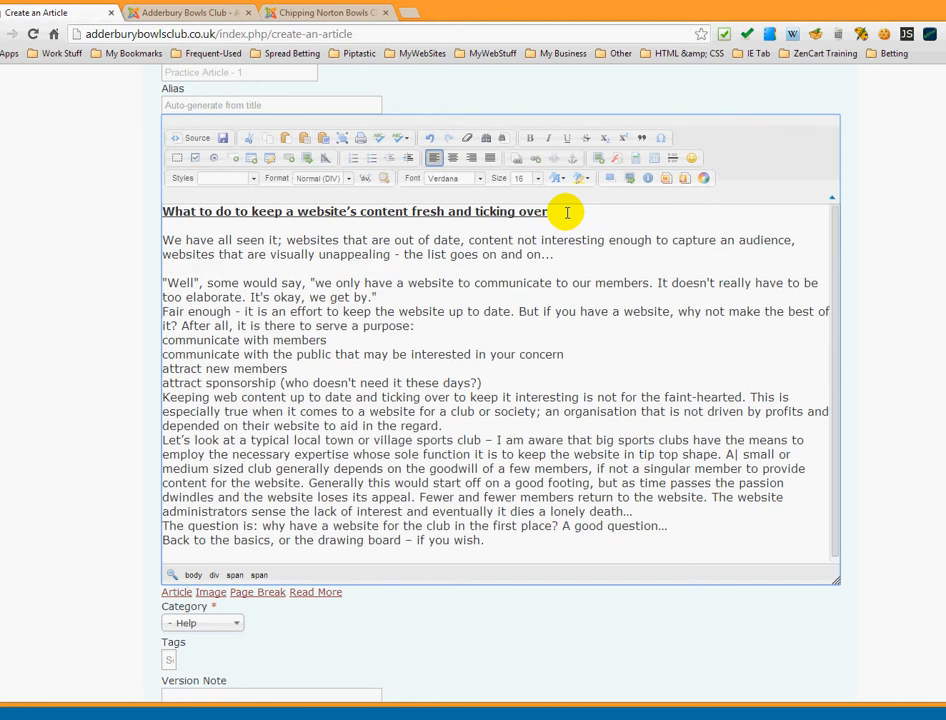
pyautogui.press('Return')
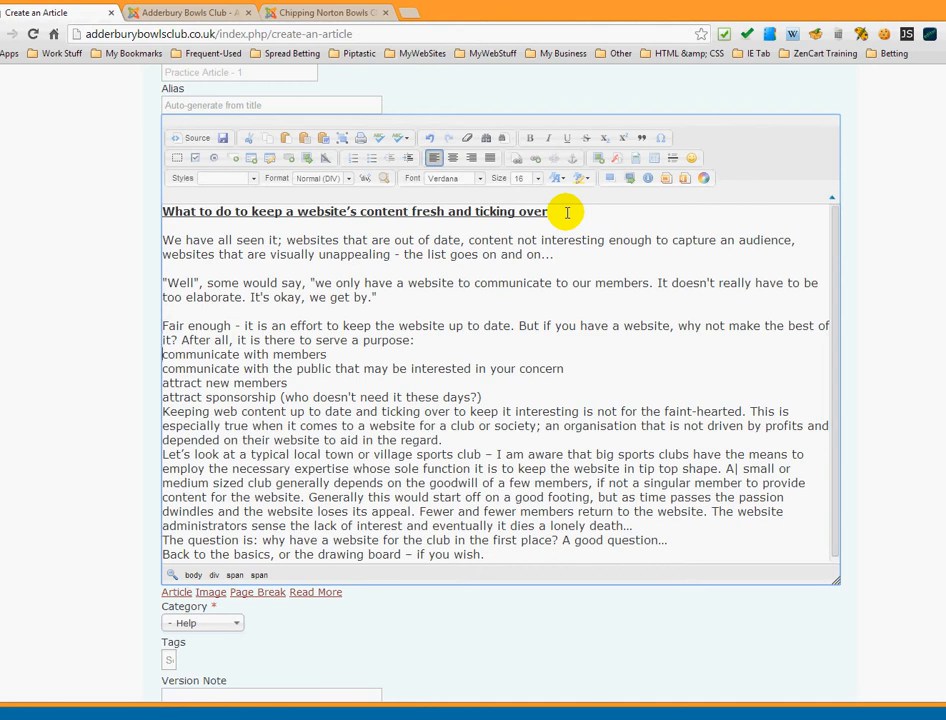
pyautogui.press('Return')
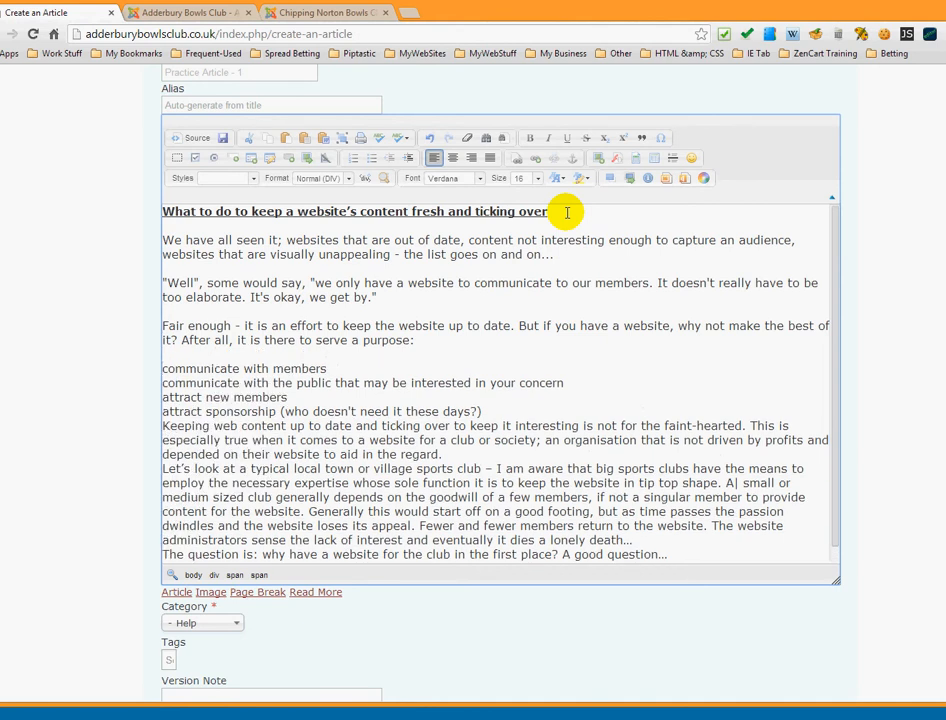
# - Insert blank lines before the paragraphs beginning "Keeping web content up to date" and "Let's look at a typical local town"
pyautogui.scroll(-3, 530, 355)
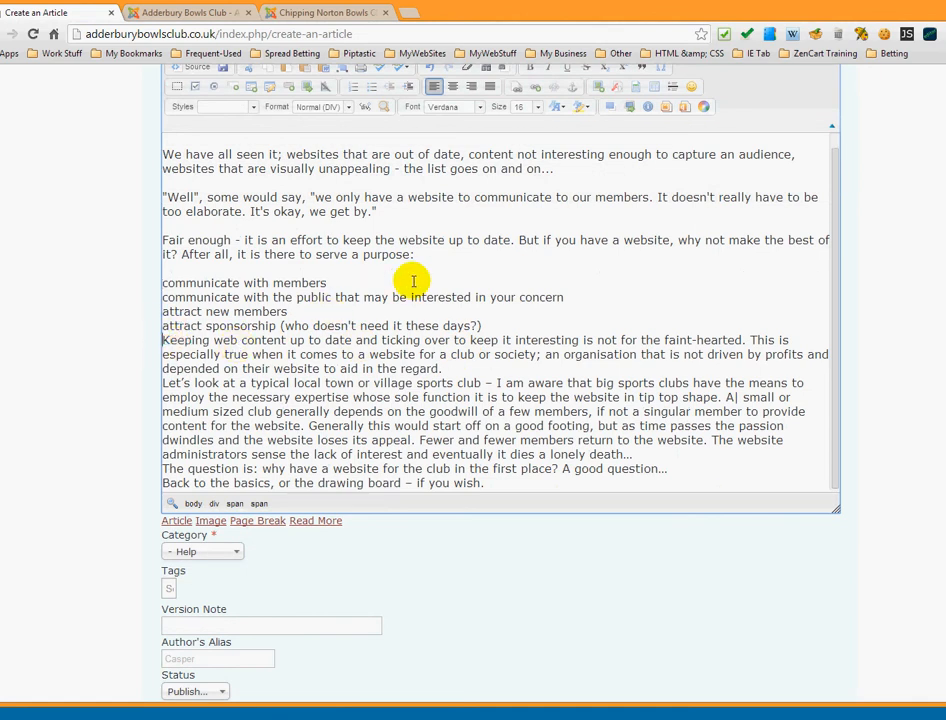
pyautogui.press('Return')
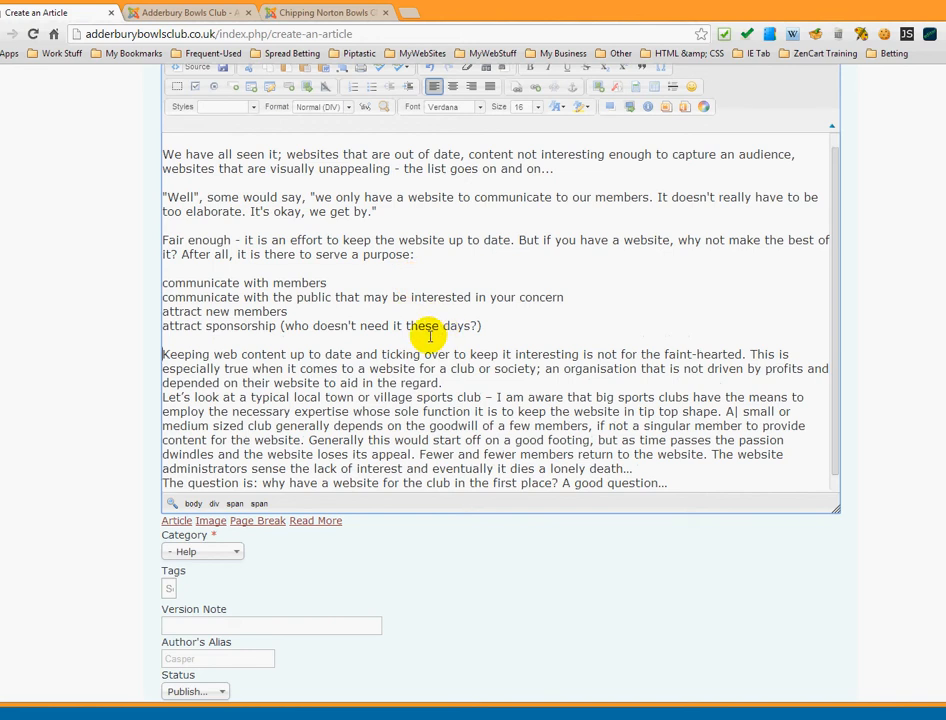
pyautogui.scroll(-1, 418, 343)
pyautogui.scroll(-1, 415, 343)
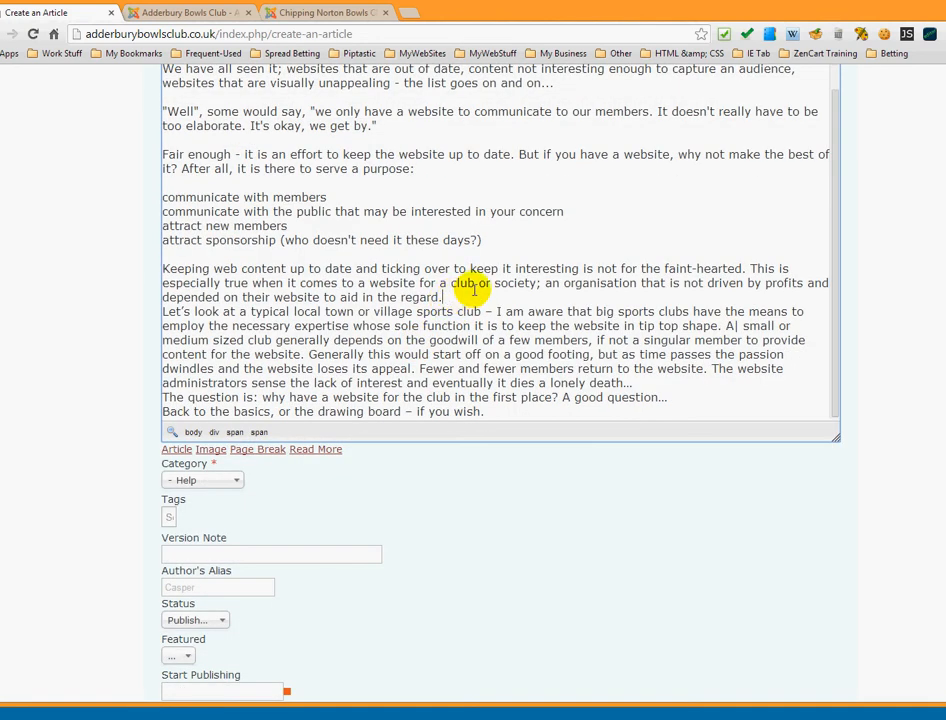
pyautogui.press('Return')
# - Insert blank lines before the paragraphs beginning "The question is" and "Back to the basics"
pyautogui.scroll(-1, 508, 322)
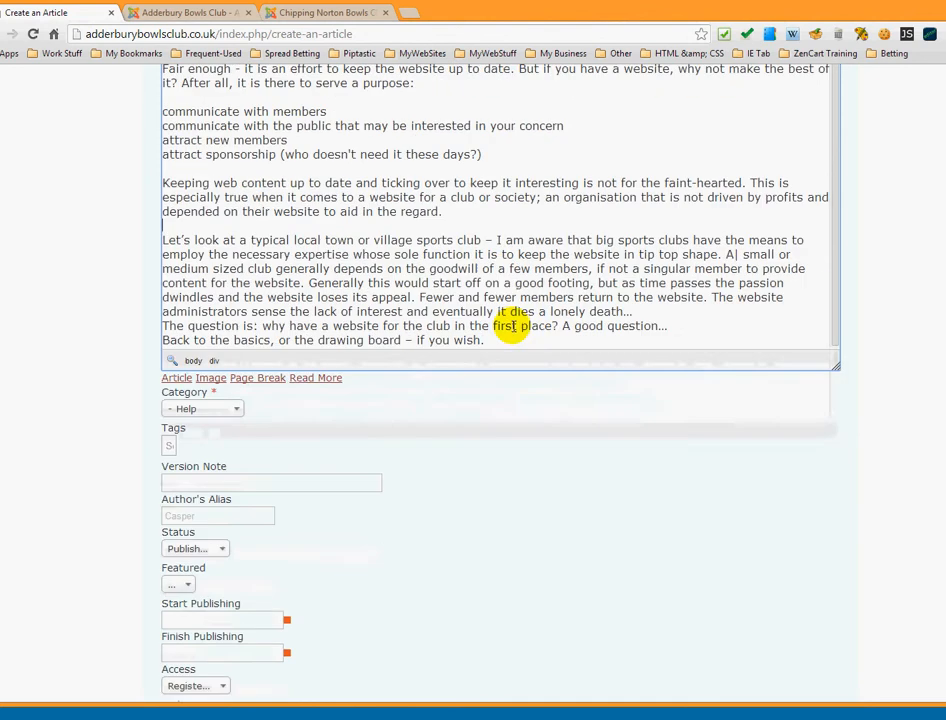
pyautogui.click(650, 311)
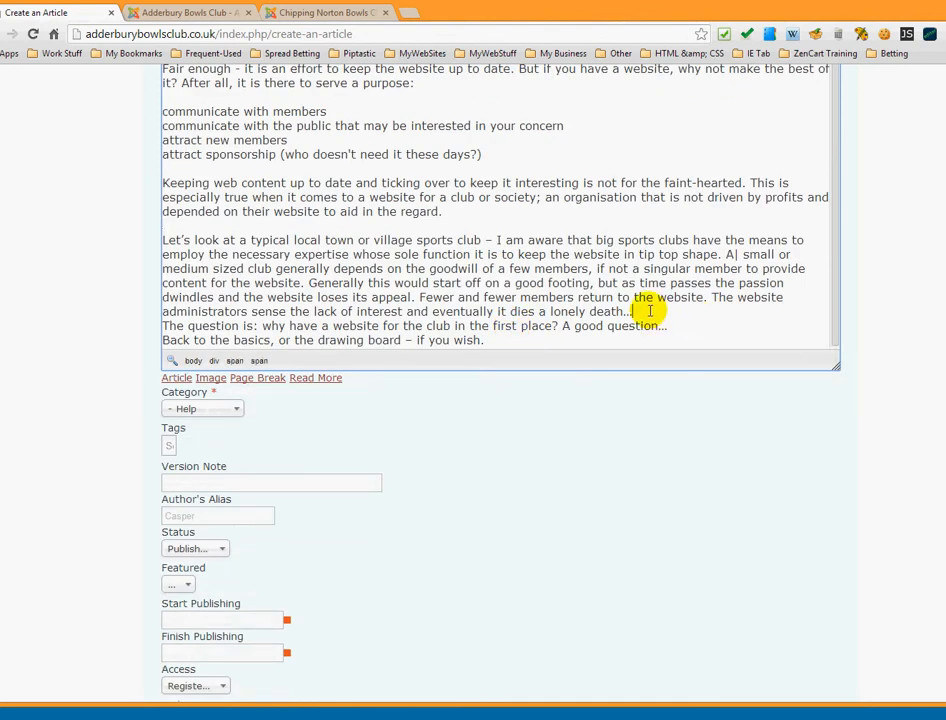
pyautogui.press('Return')
pyautogui.scroll(-1, 640, 310)
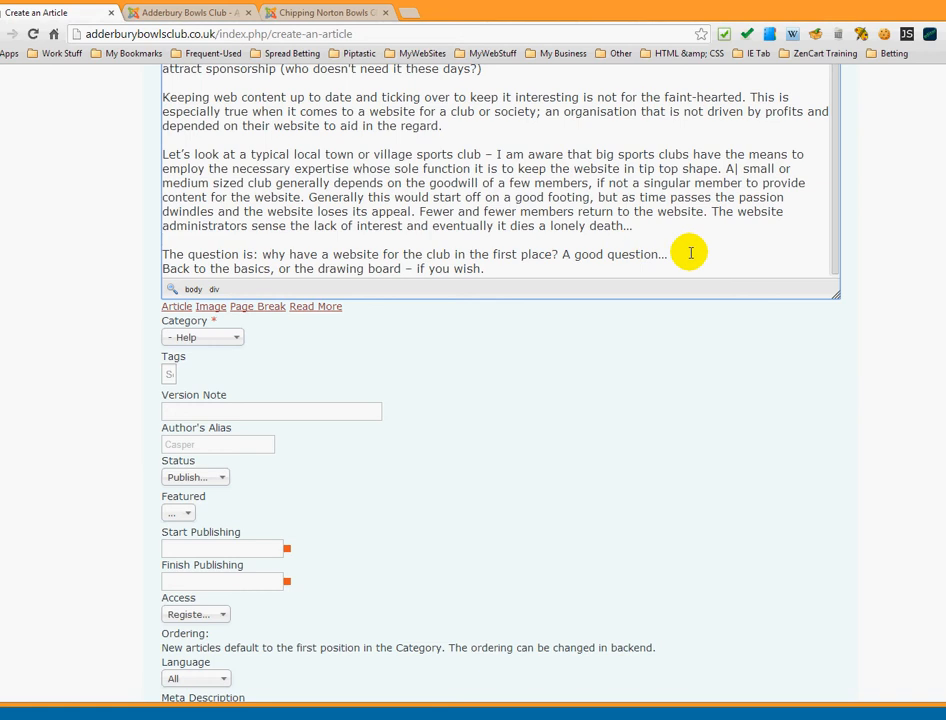
pyautogui.press('Return')
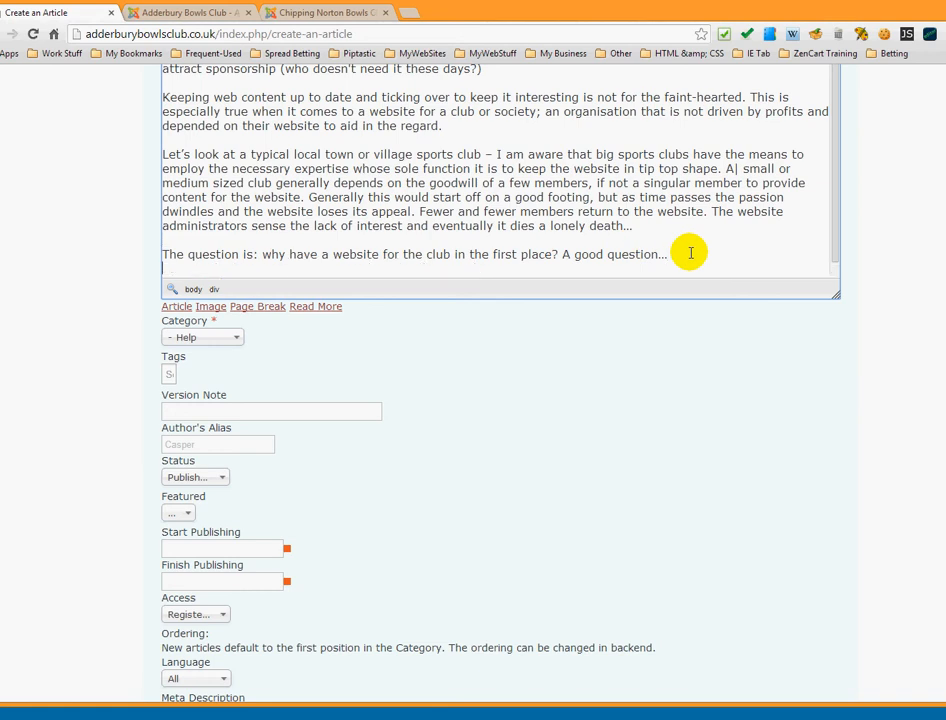
pyautogui.scroll(-2, 660, 240)
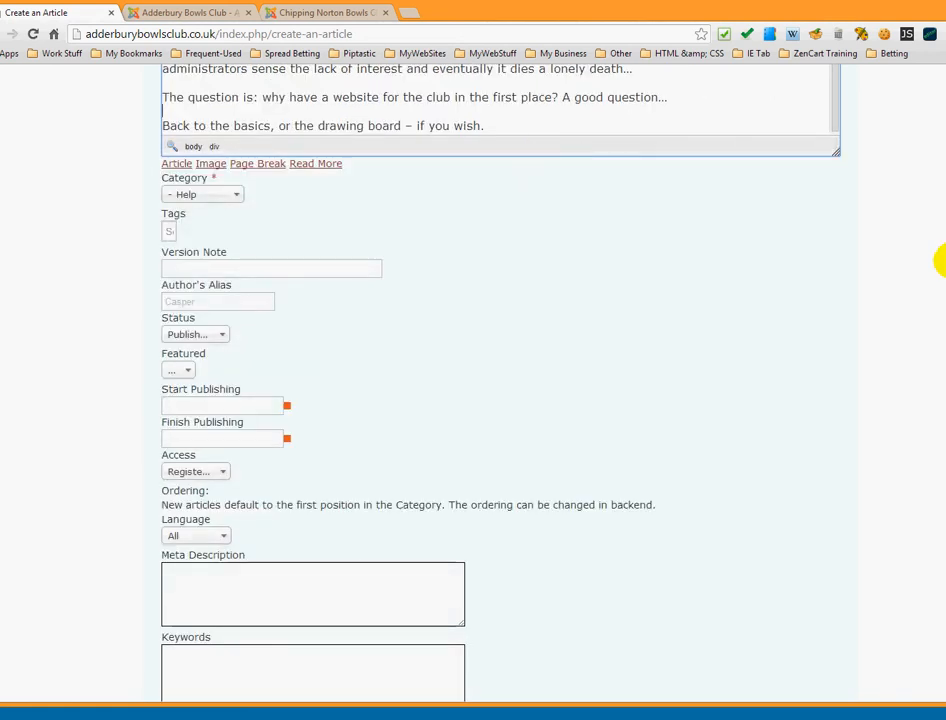
pyautogui.scroll(5, 940, 262)
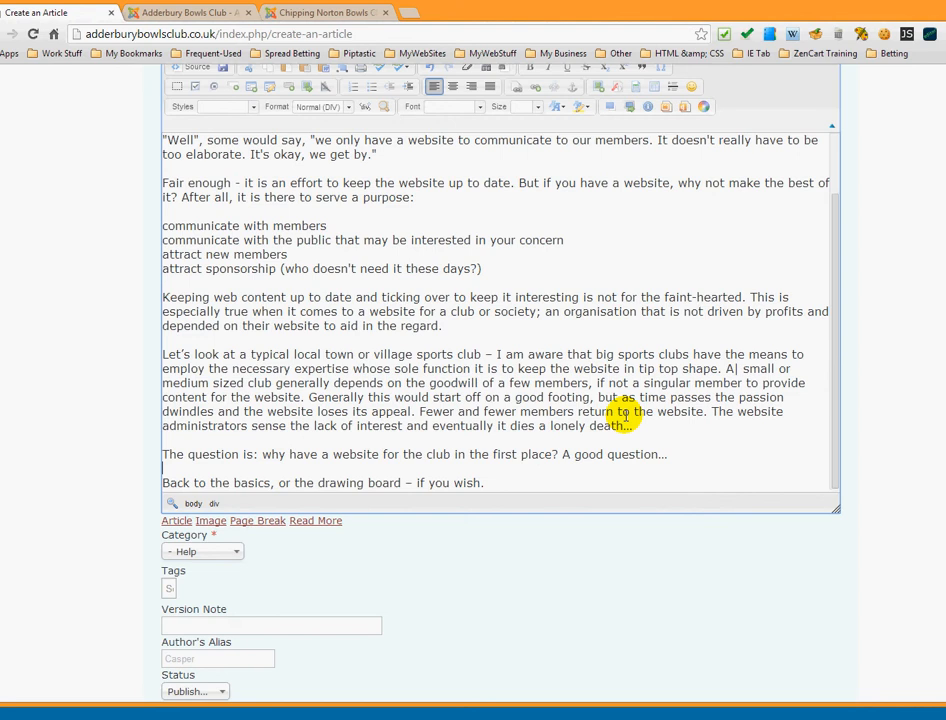
# - Add empty lines at the end of the article, after the sentence "Back to the basics, or the drawing board – if you wish."
pyautogui.click(508, 481)
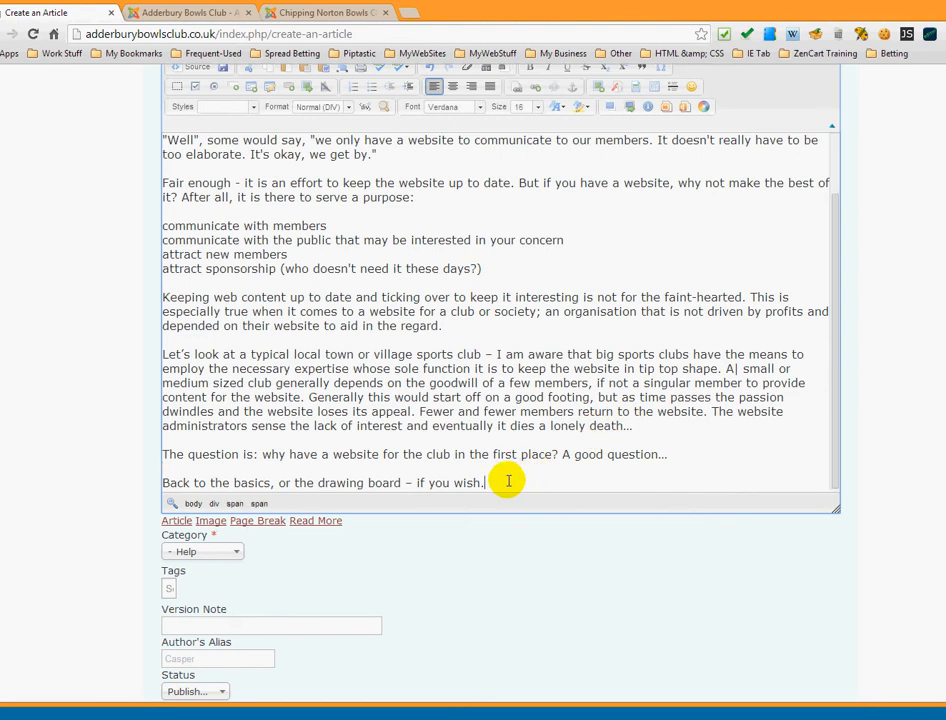
pyautogui.press('Return')
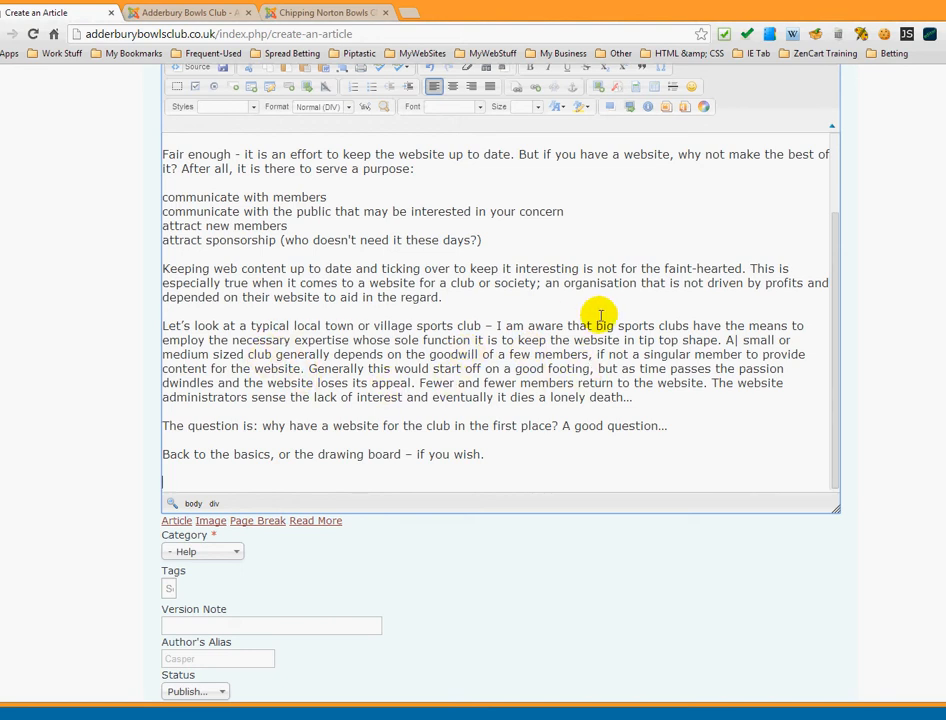
pyautogui.scroll(1, 598, 314)
pyautogui.scroll(1, 887, 344)
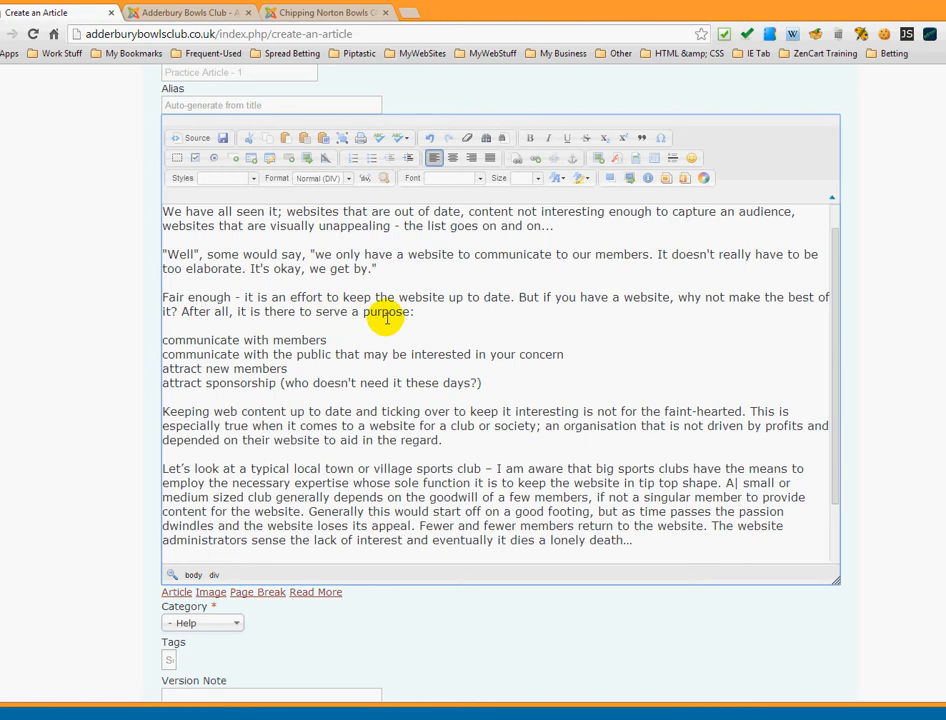
# - Turn the four lines from "communicate with members" to "attract sponsorship (who doesn't need it these days?)" into a bulleted list
pyautogui.moveTo(163, 340); pyautogui.dragTo(162, 393)
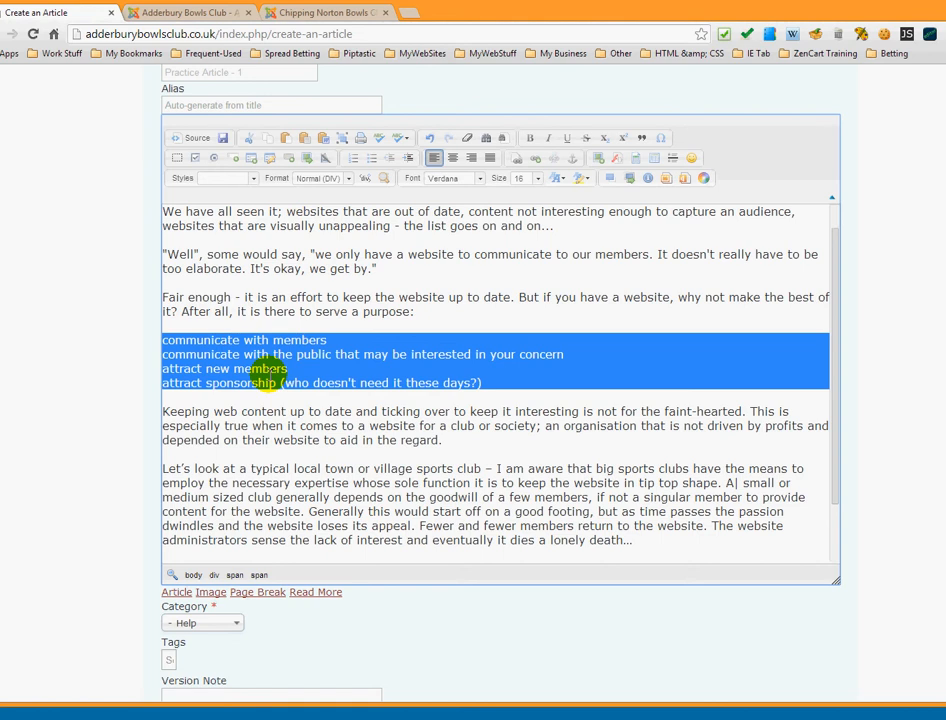
pyautogui.click(371, 160)
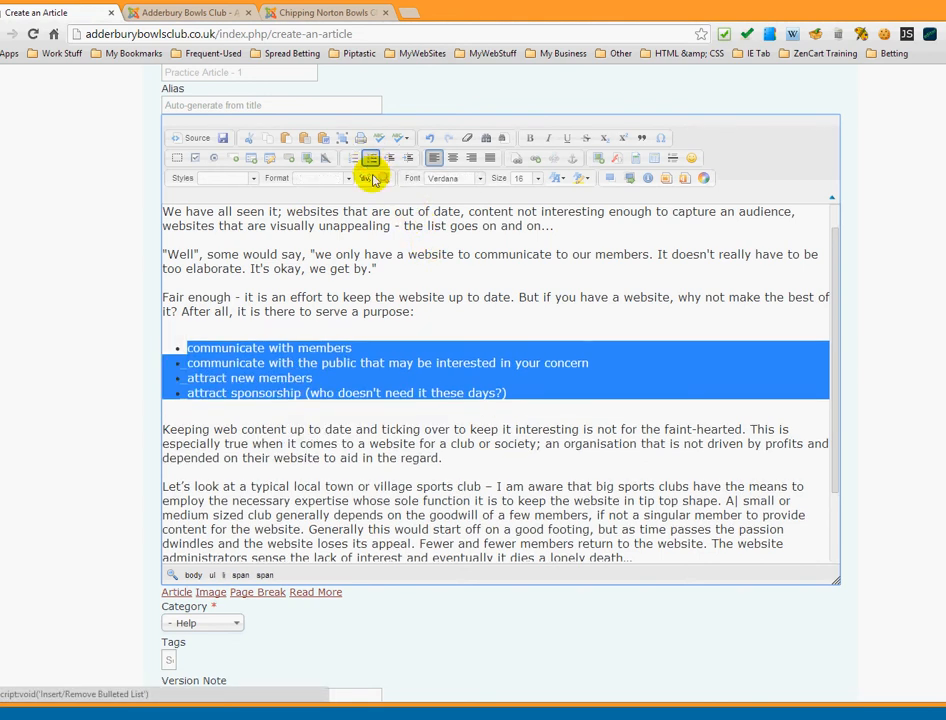
pyautogui.click(439, 312)
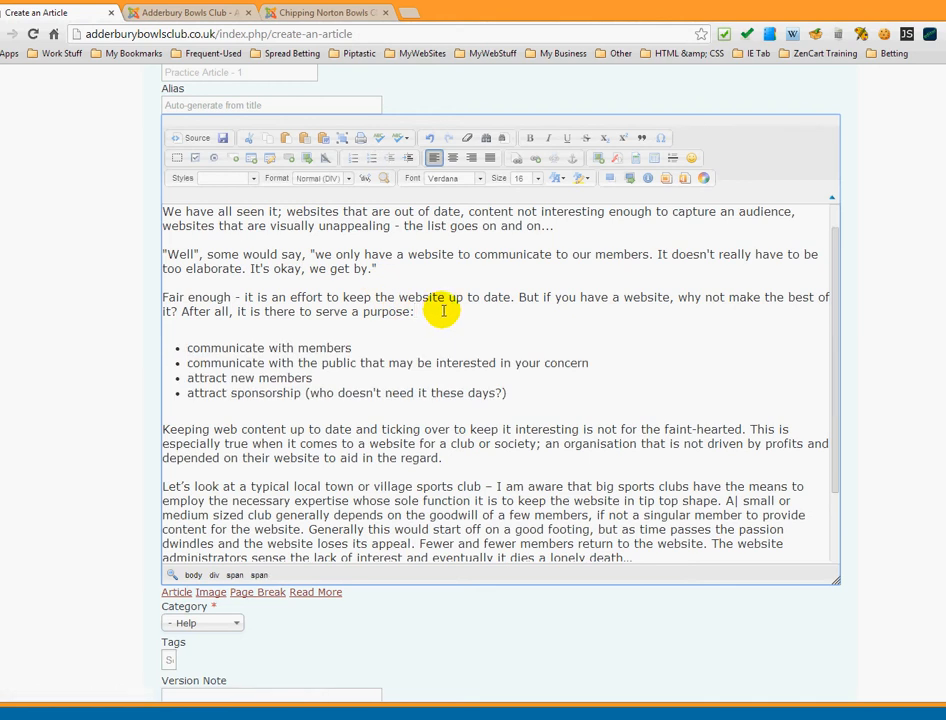
# - Centre the heading "What to do to keep a website's content fresh and ticking over"
pyautogui.scroll(1, 495, 329)
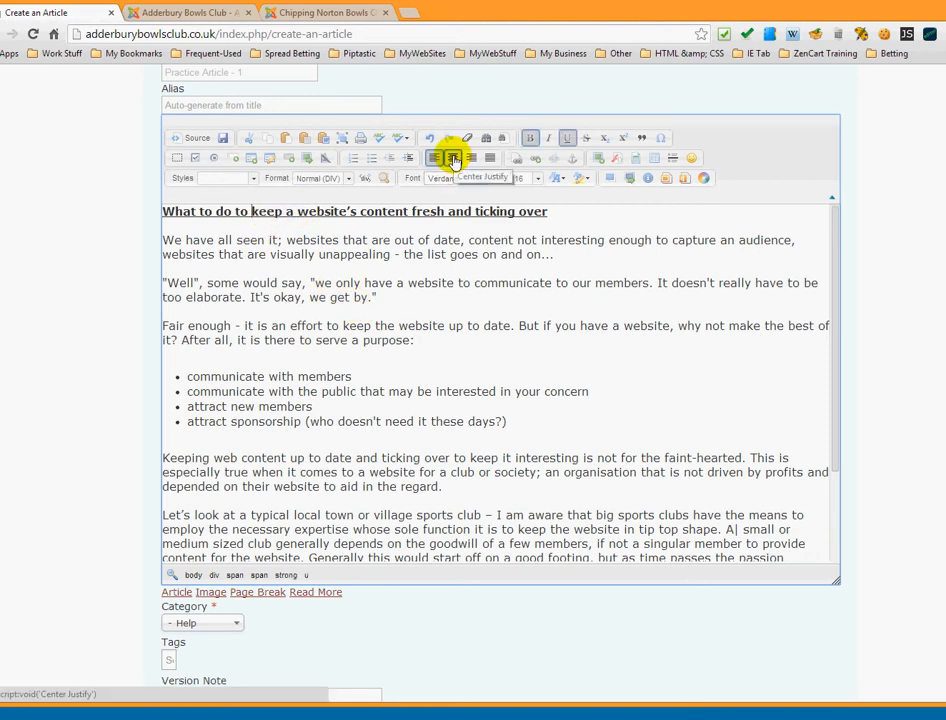
pyautogui.click(454, 161)
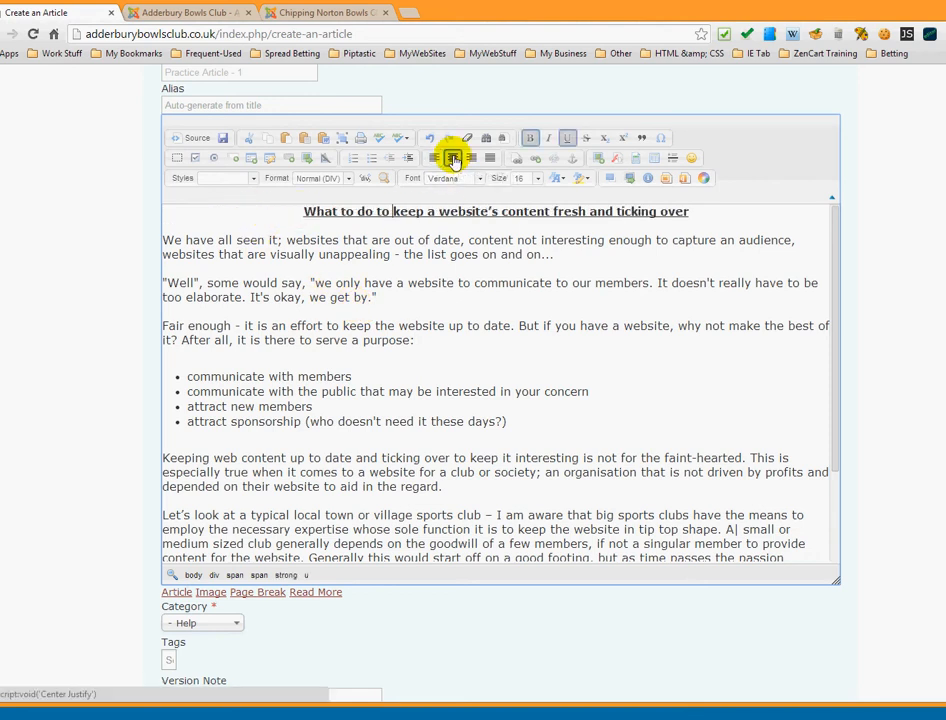
pyautogui.click(410, 264)
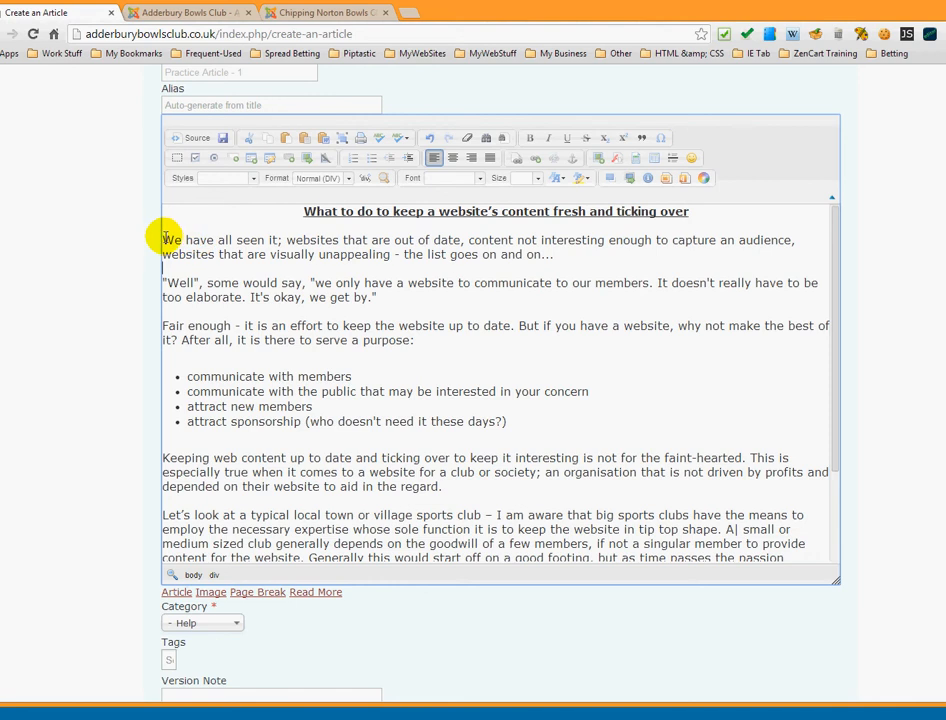
# - Justify all the text below the heading, from "We have all seen it" to the end of the article
pyautogui.moveTo(163, 239); pyautogui.dragTo(494, 549)
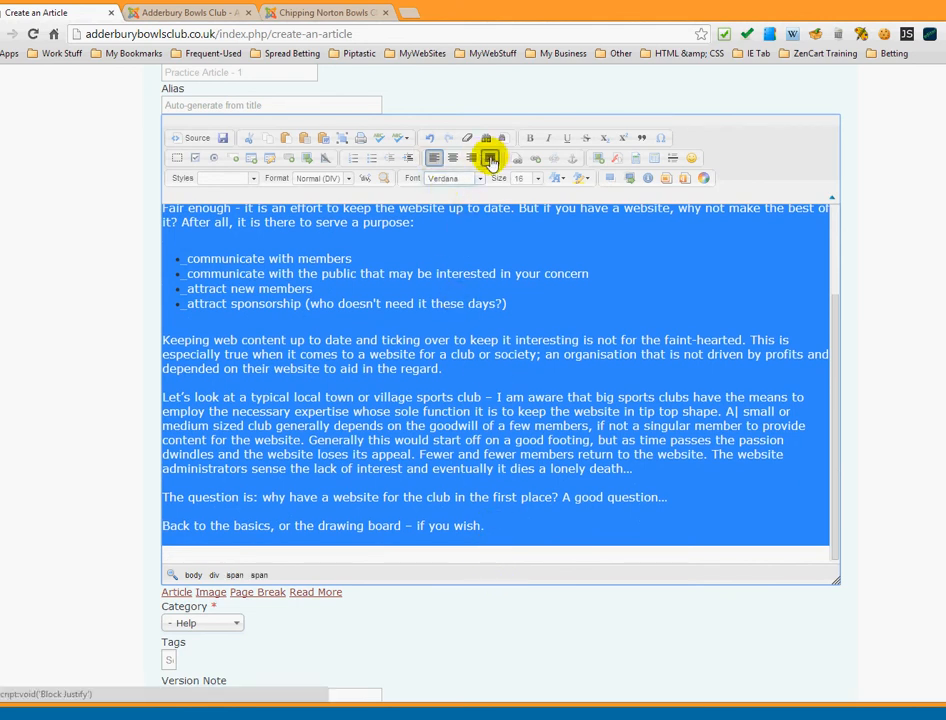
pyautogui.click(490, 159)
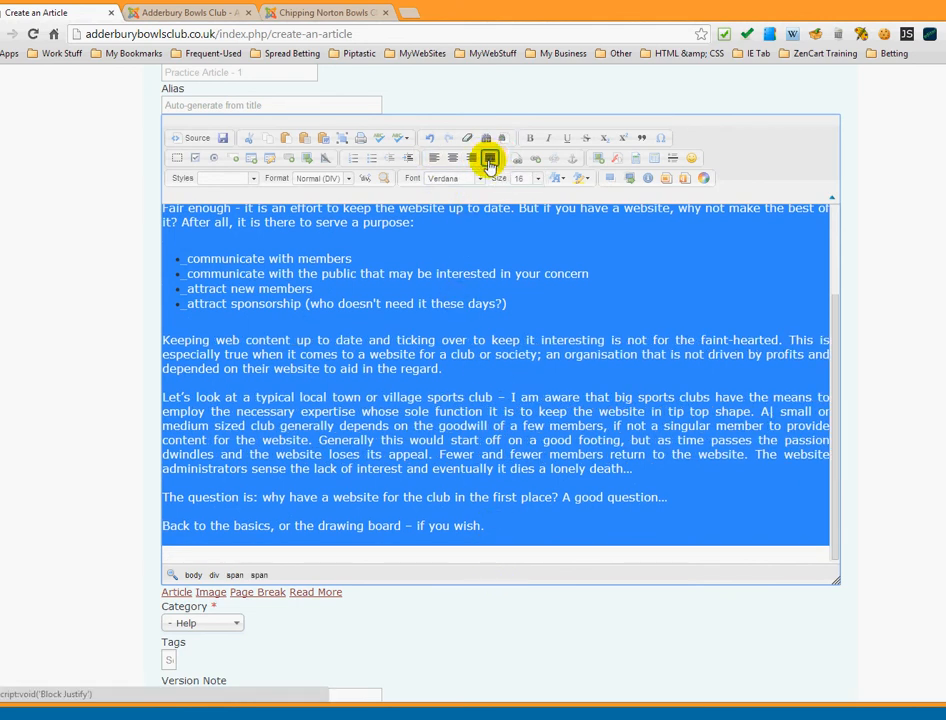
pyautogui.click(338, 370)
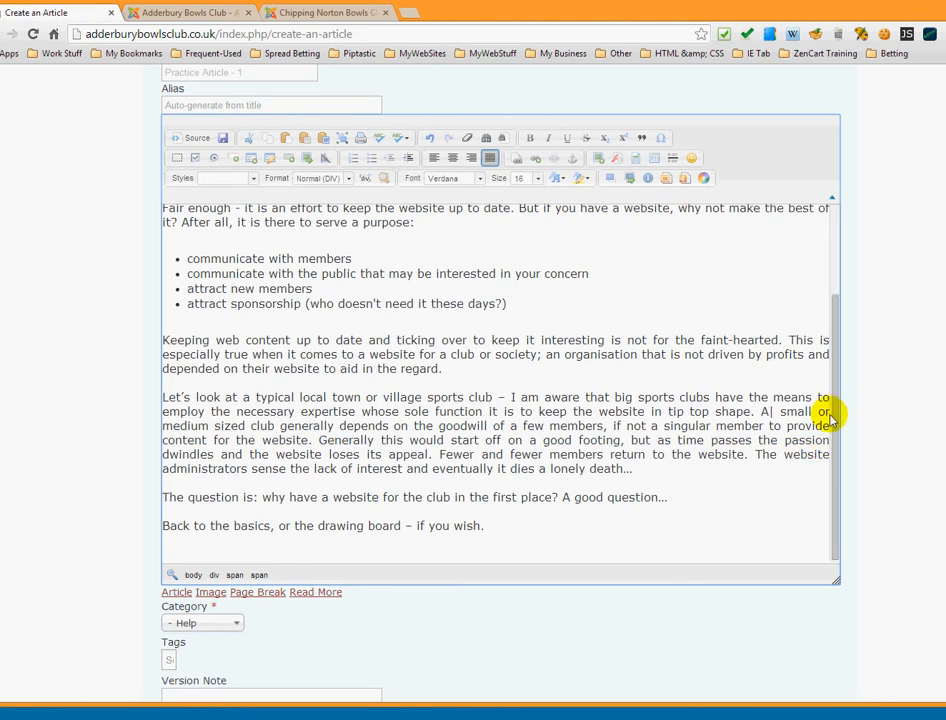
# - Review the formatted article text from the heading through the bulleted list to the closing sentence
pyautogui.scroll(3, 469, 384)
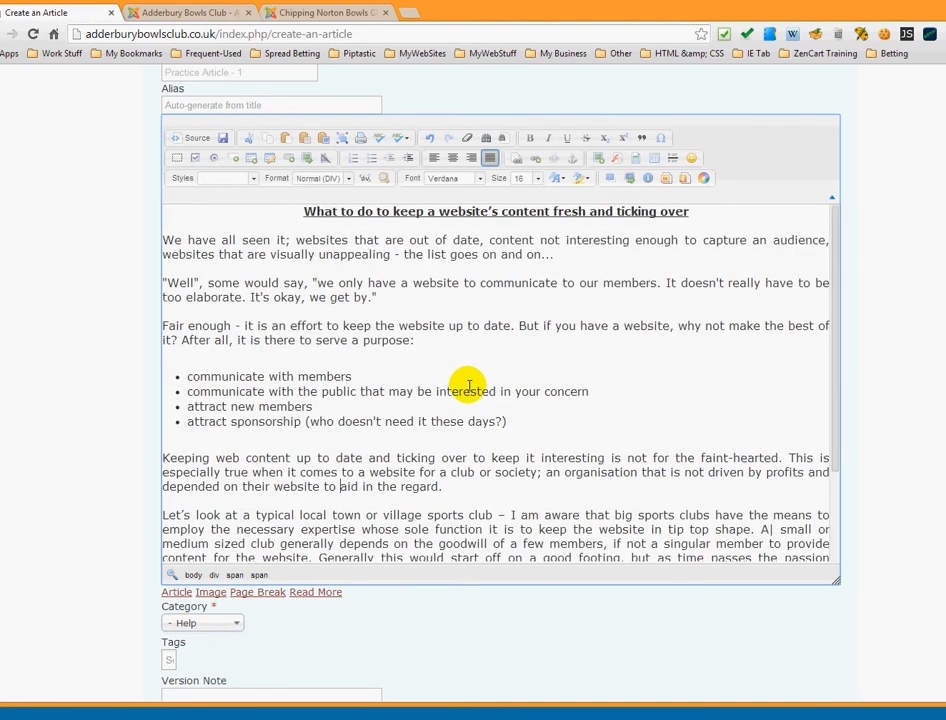
pyautogui.scroll(2, 465, 390)
pyautogui.scroll(-2, 637, 393)
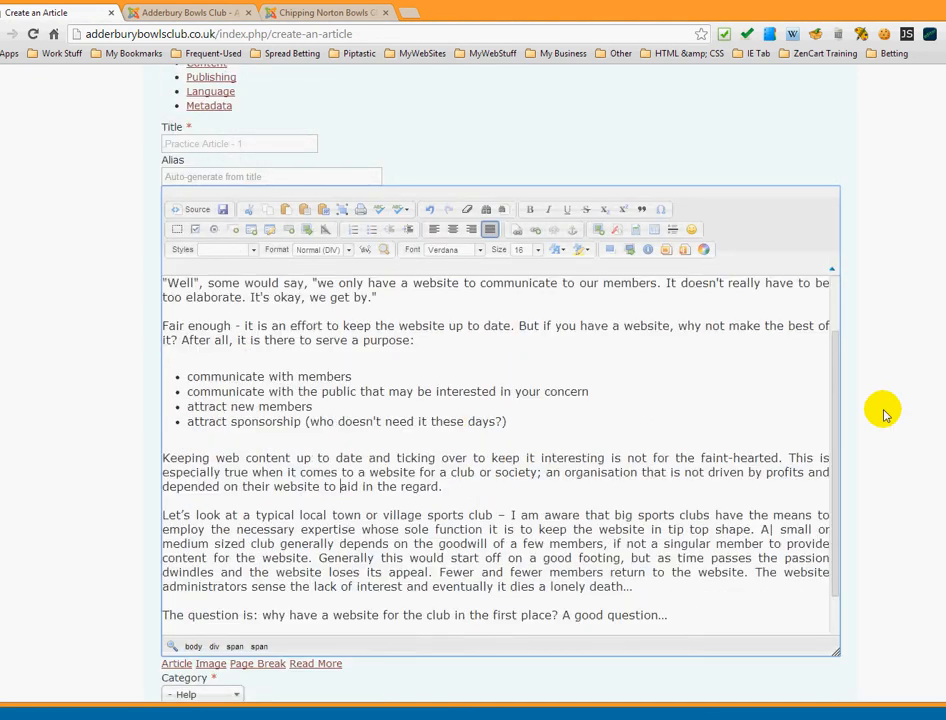
pyautogui.scroll(-2, 884, 413)
pyautogui.scroll(2, 399, 367)
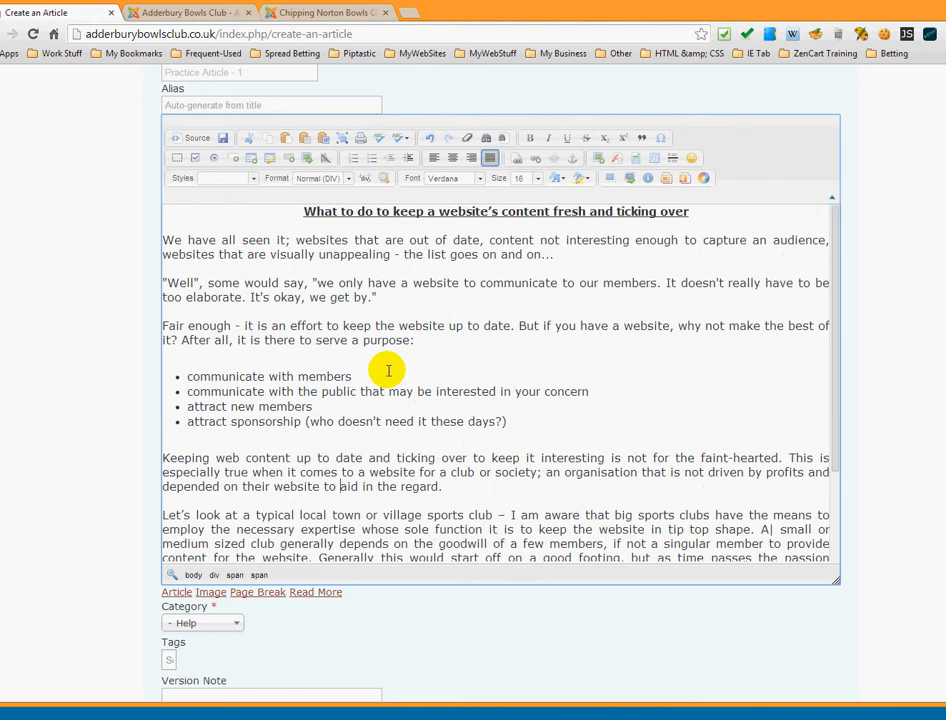
pyautogui.scroll(-5, 376, 375)
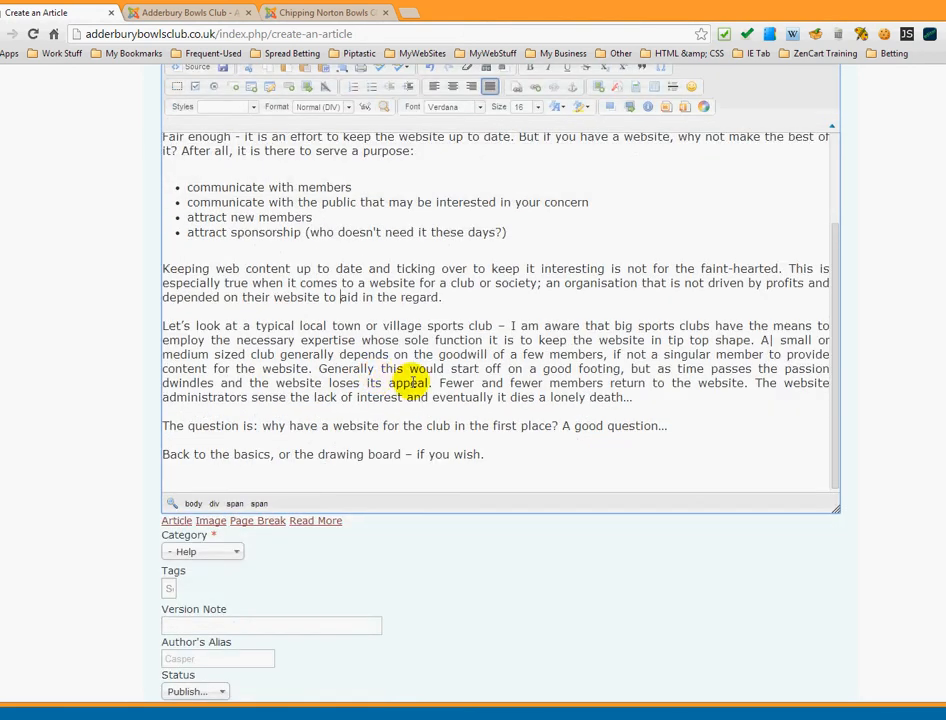
pyautogui.scroll(2, 597, 365)
pyautogui.scroll(2, 922, 358)
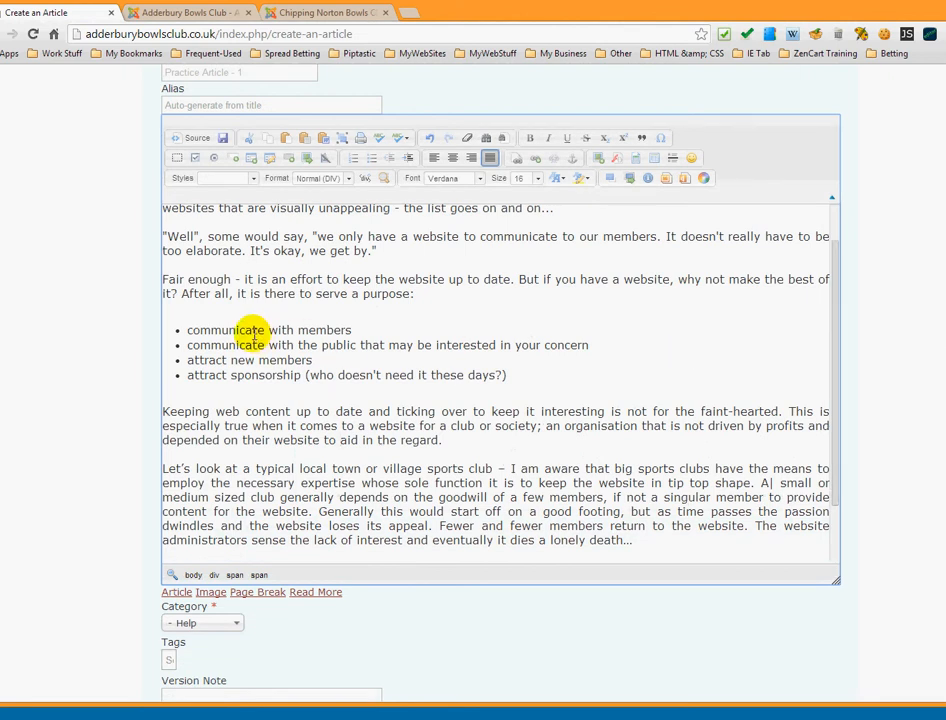
pyautogui.scroll(4, 253, 335)
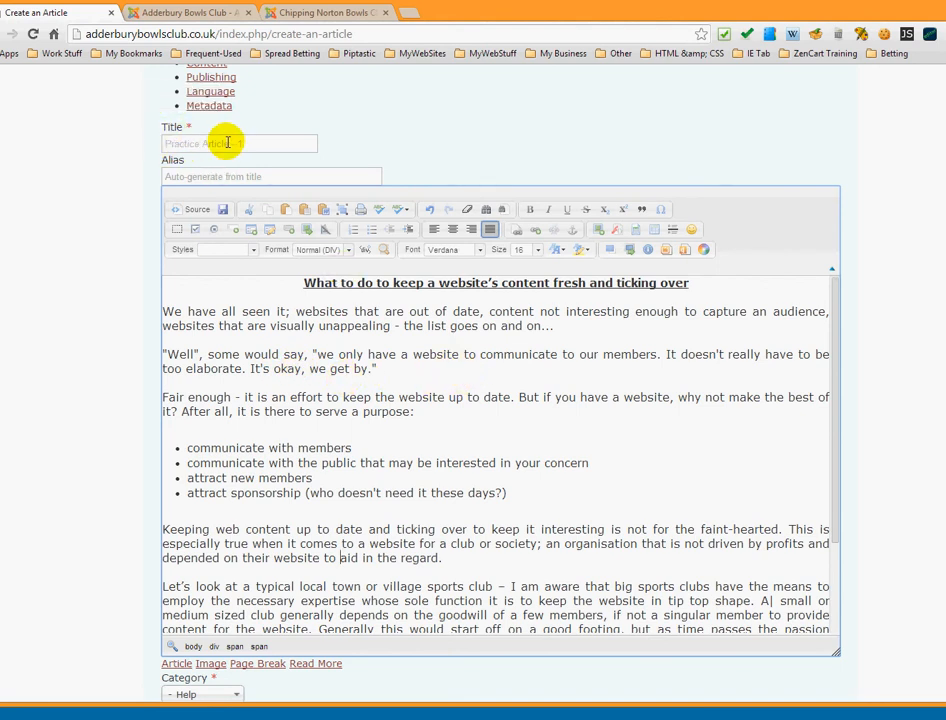
# - Check the article's category, author alias, status and publishing settings, and inspect the available access levels without changing the selection
pyautogui.scroll(-5, 334, 317)
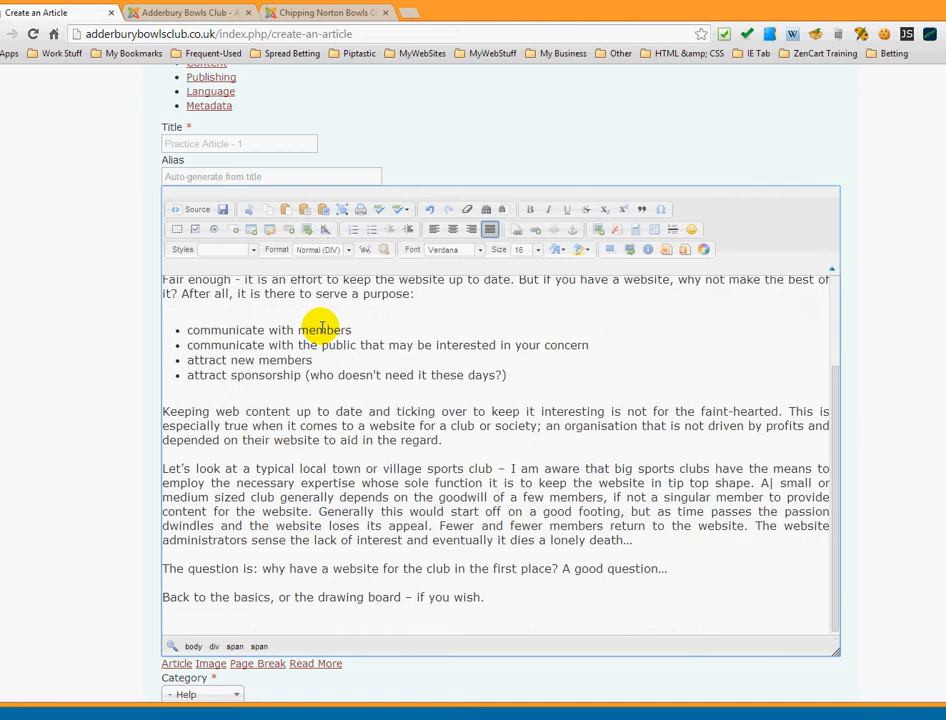
pyautogui.scroll(-3, 330, 340)
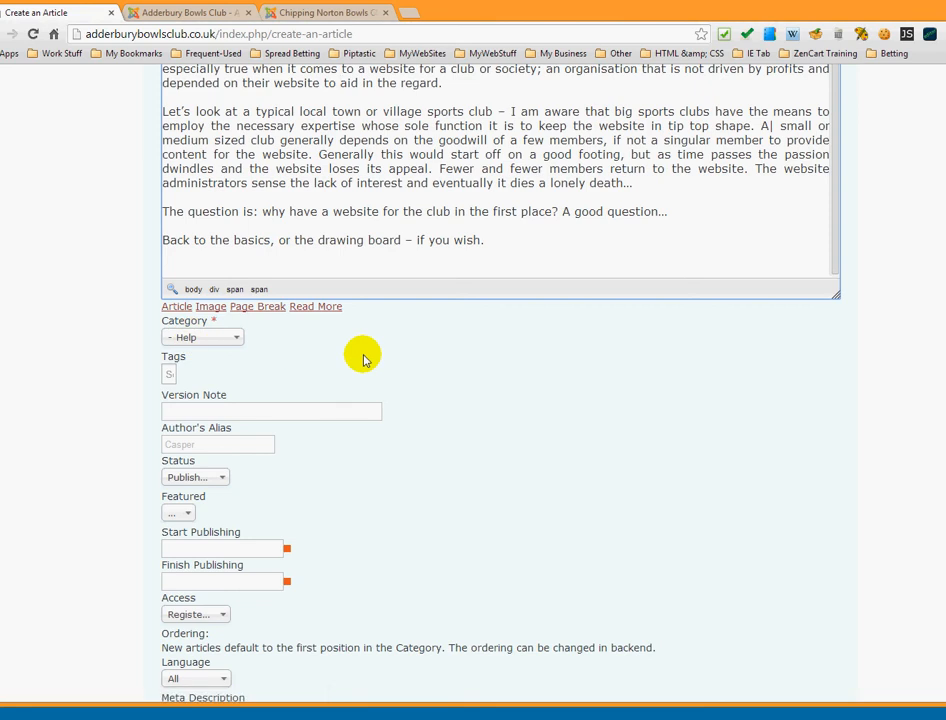
pyautogui.scroll(-2, 363, 359)
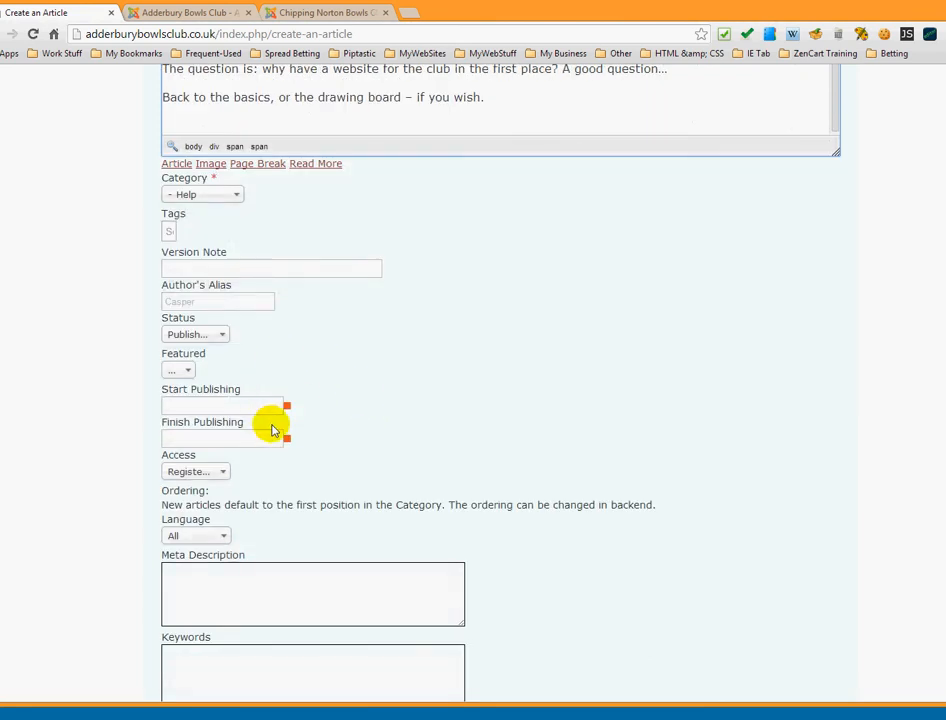
pyautogui.scroll(-1, 273, 430)
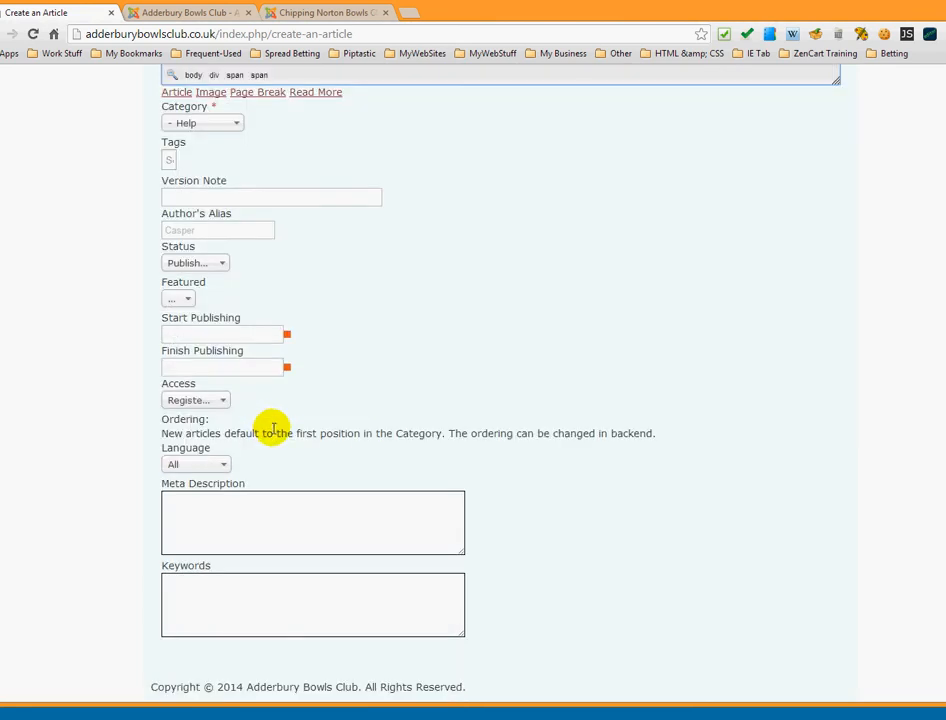
pyautogui.click(223, 403)
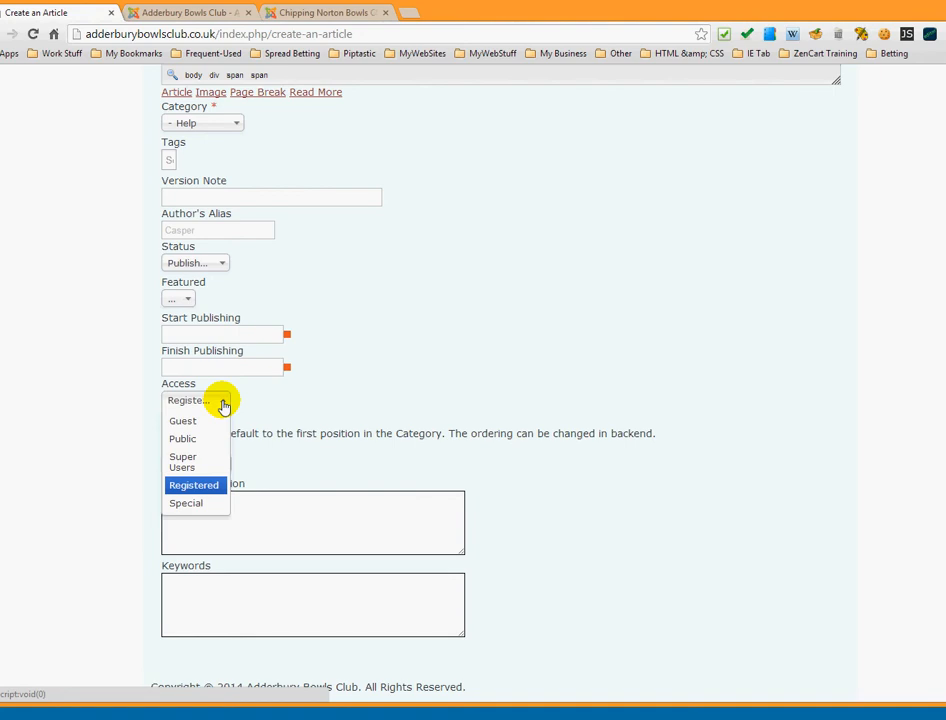
pyautogui.click(223, 404)
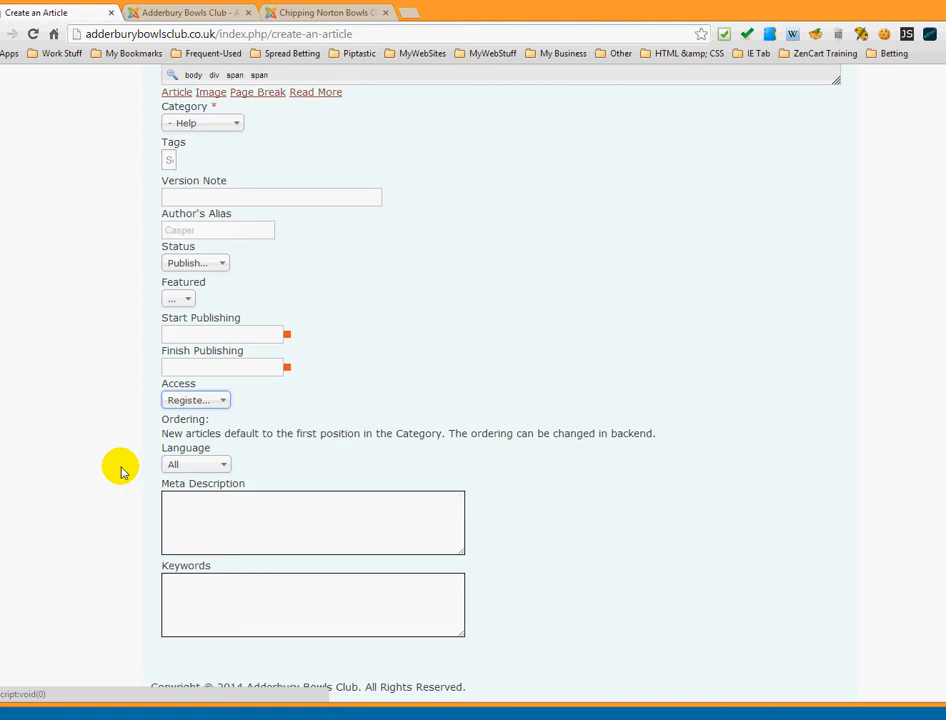
# - Submit the finished article and dismiss the confirmation message on the home page
pyautogui.scroll(5, 555, 510)
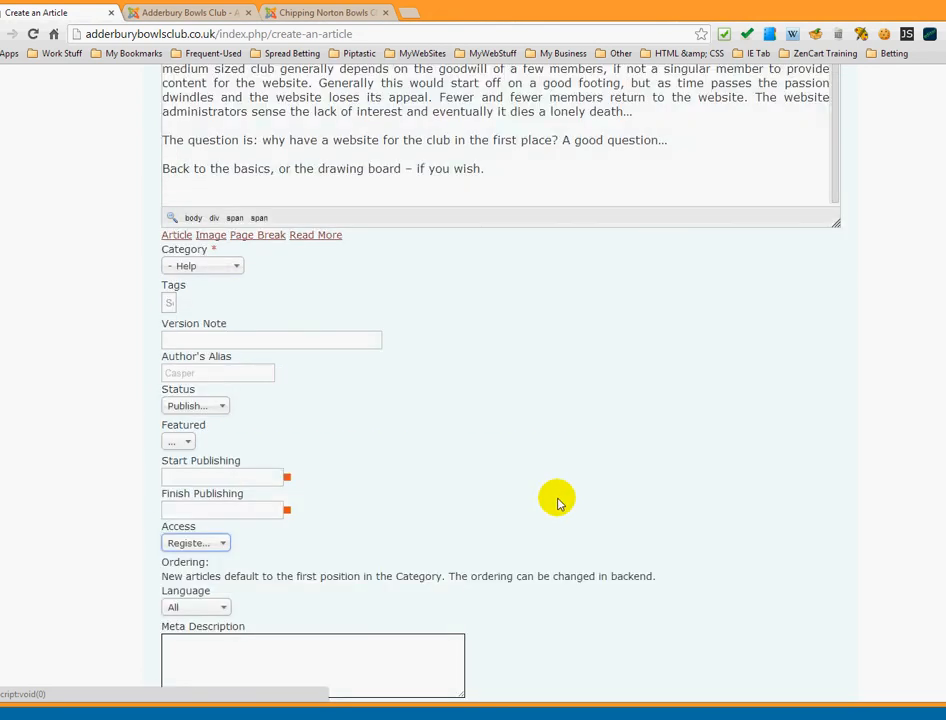
pyautogui.scroll(5, 435, 410)
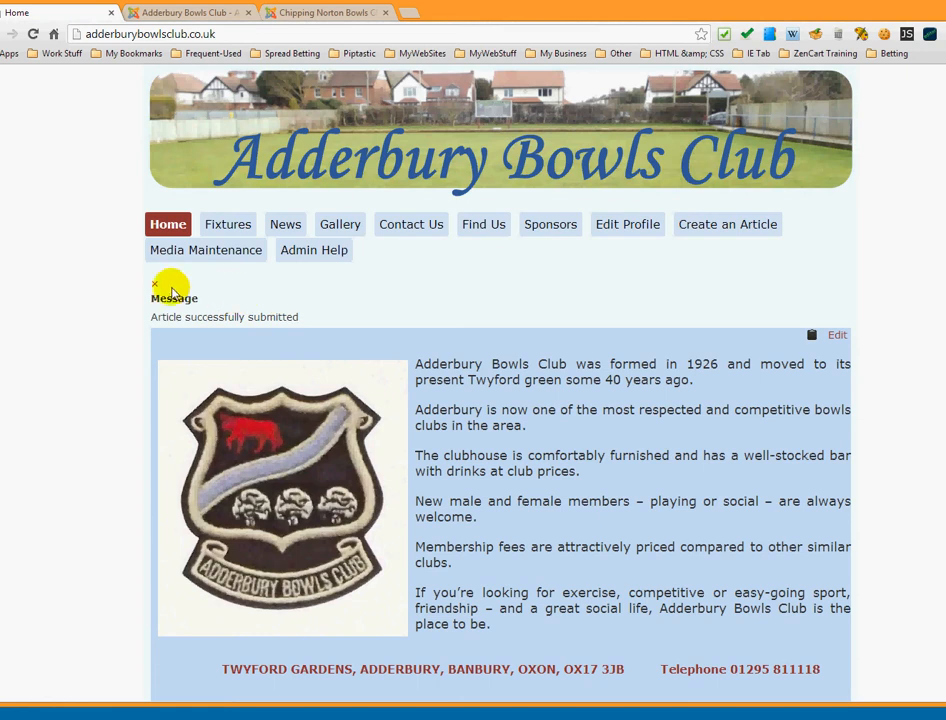
pyautogui.click(156, 284)
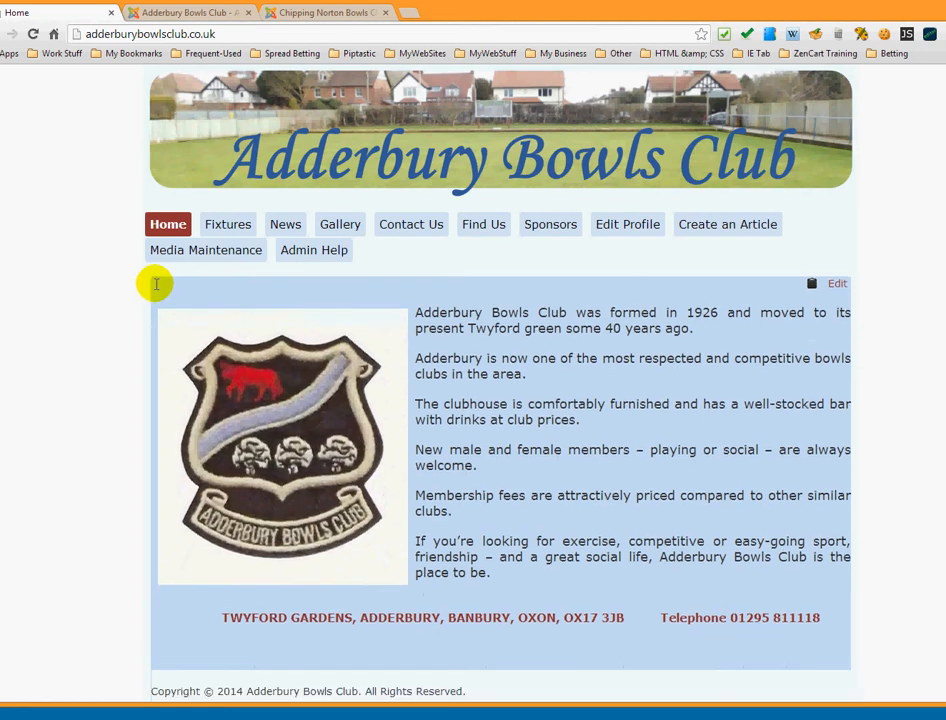
# - Open Practice Article - 1 from the Admin Help list, review its published layout, and return to the list
pyautogui.click(309, 255)
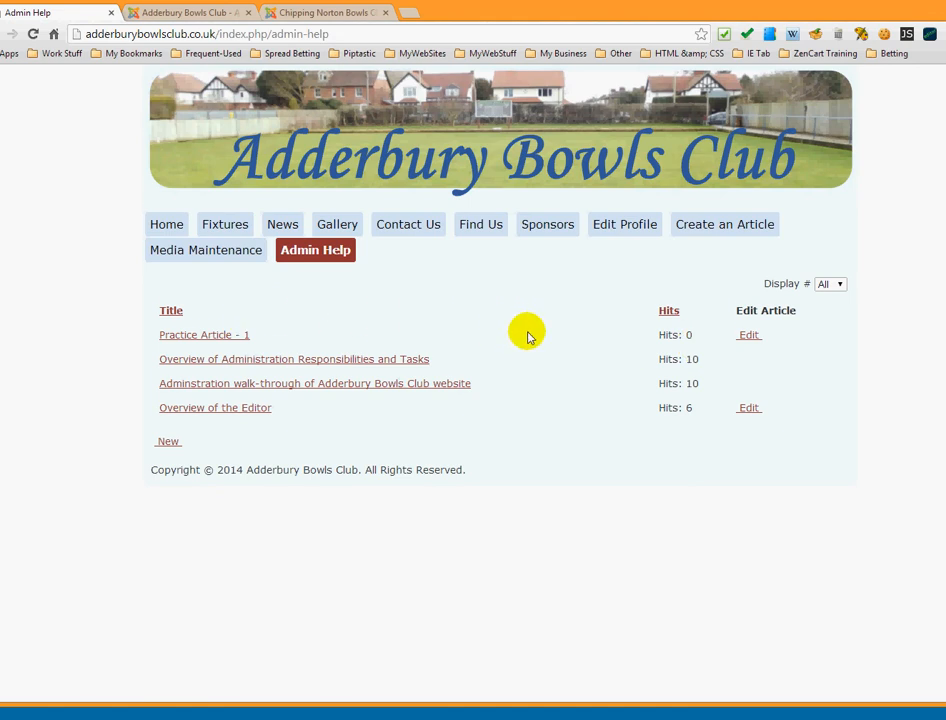
pyautogui.scroll(-1, 528, 333)
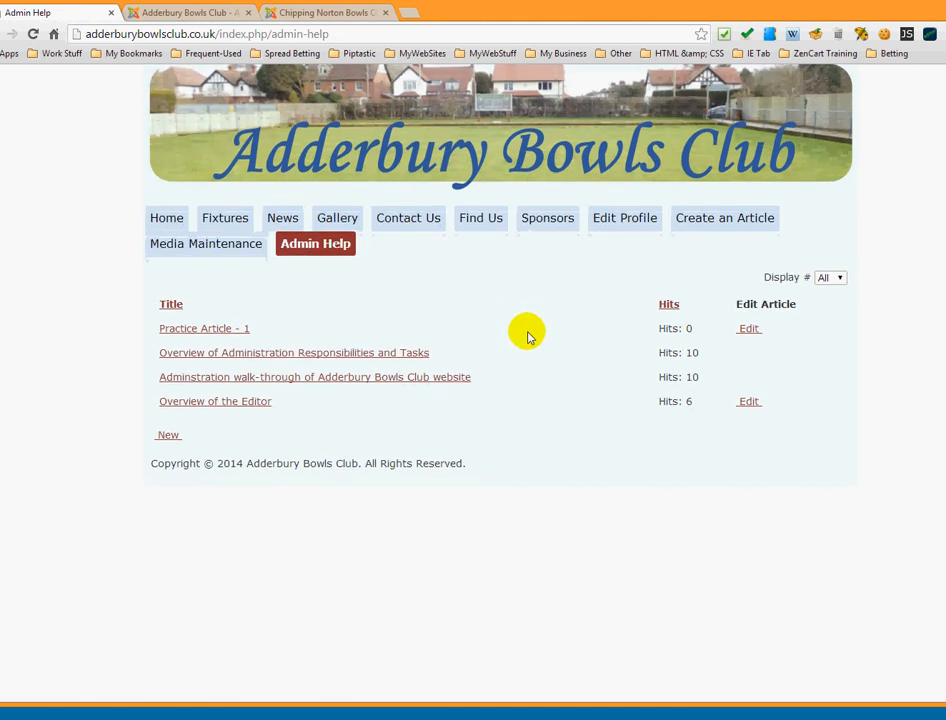
pyautogui.click(203, 333)
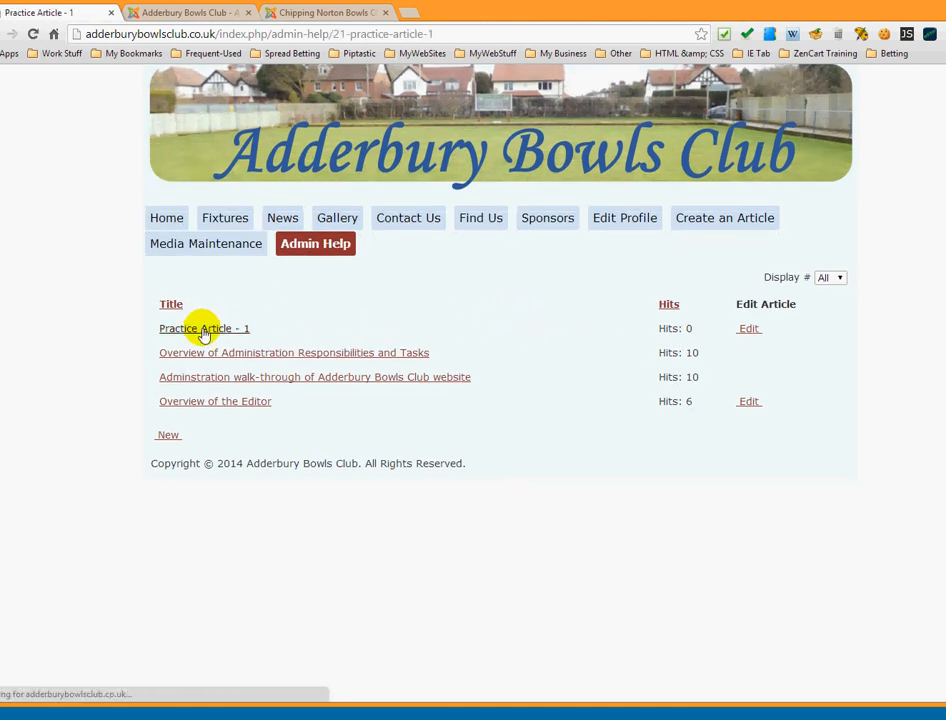
pyautogui.scroll(-3, 108, 370)
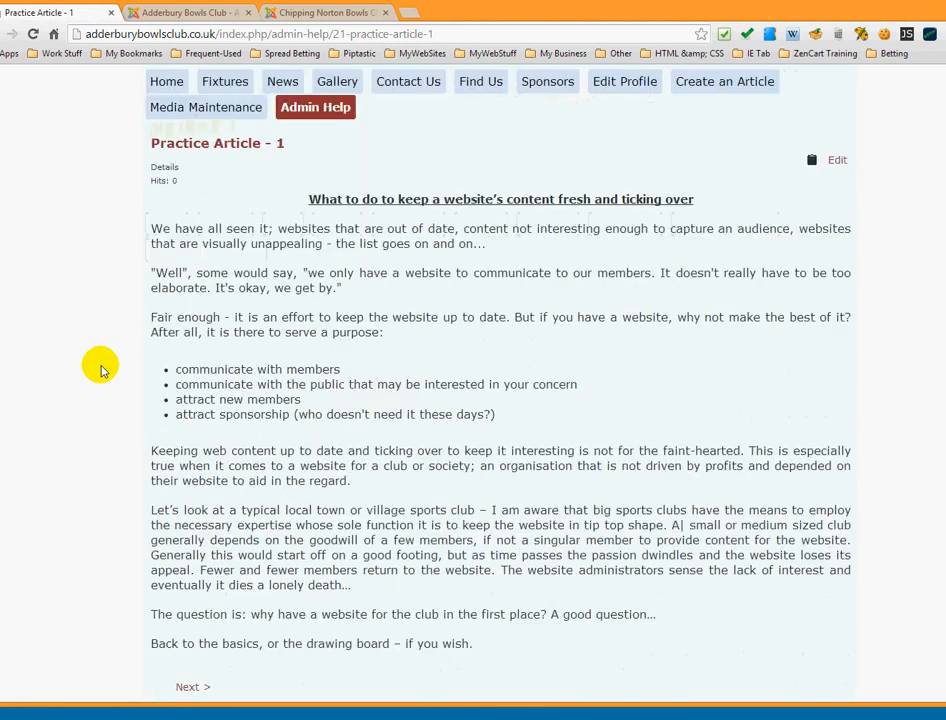
pyautogui.scroll(-1, 101, 370)
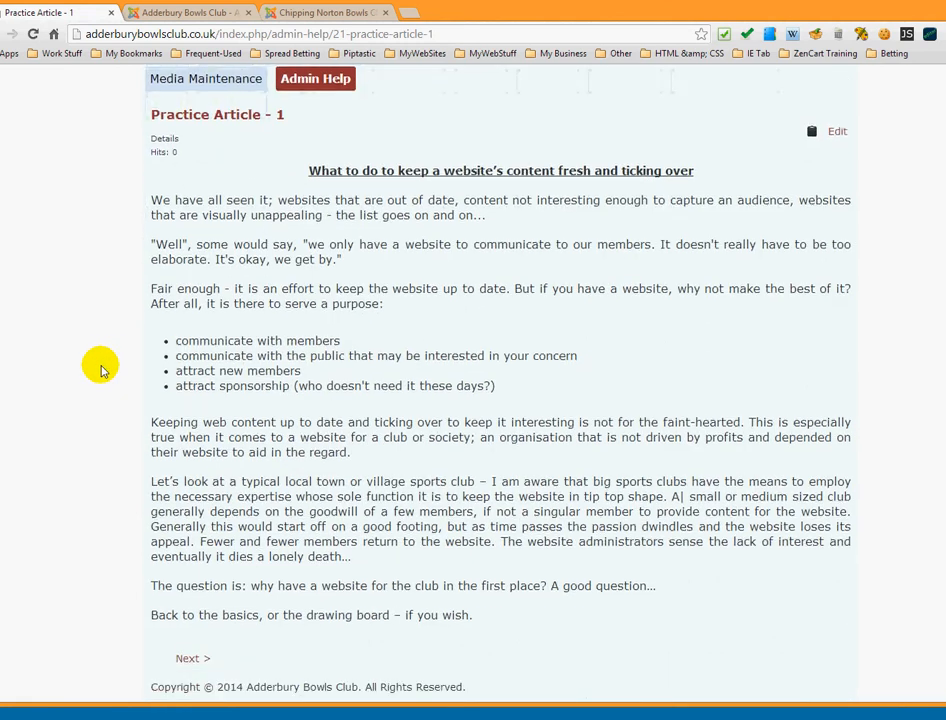
pyautogui.scroll(3, 100, 368)
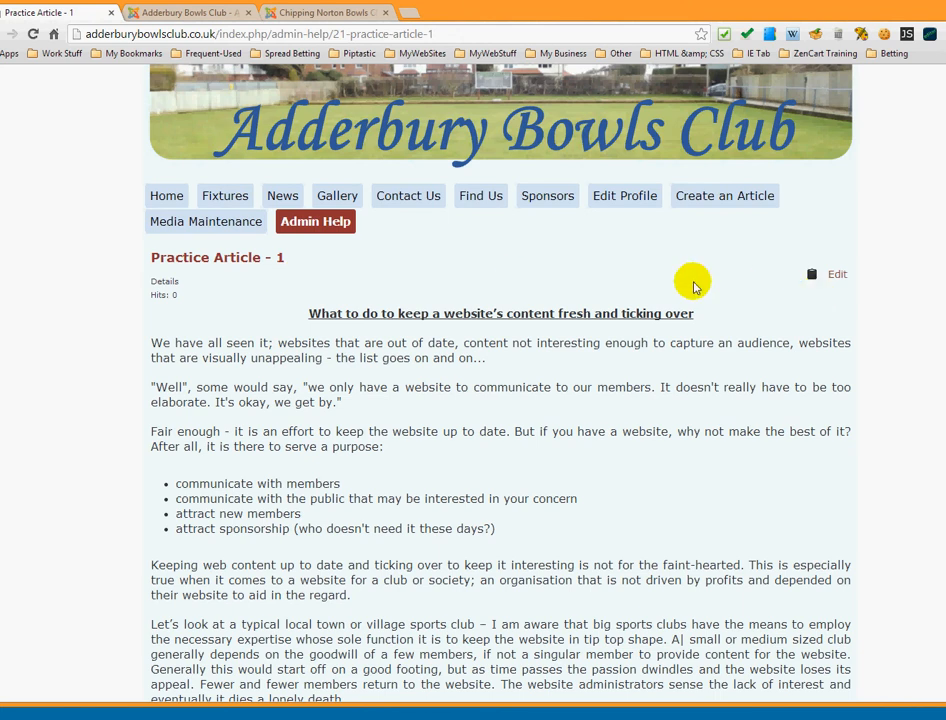
pyautogui.click(306, 223)
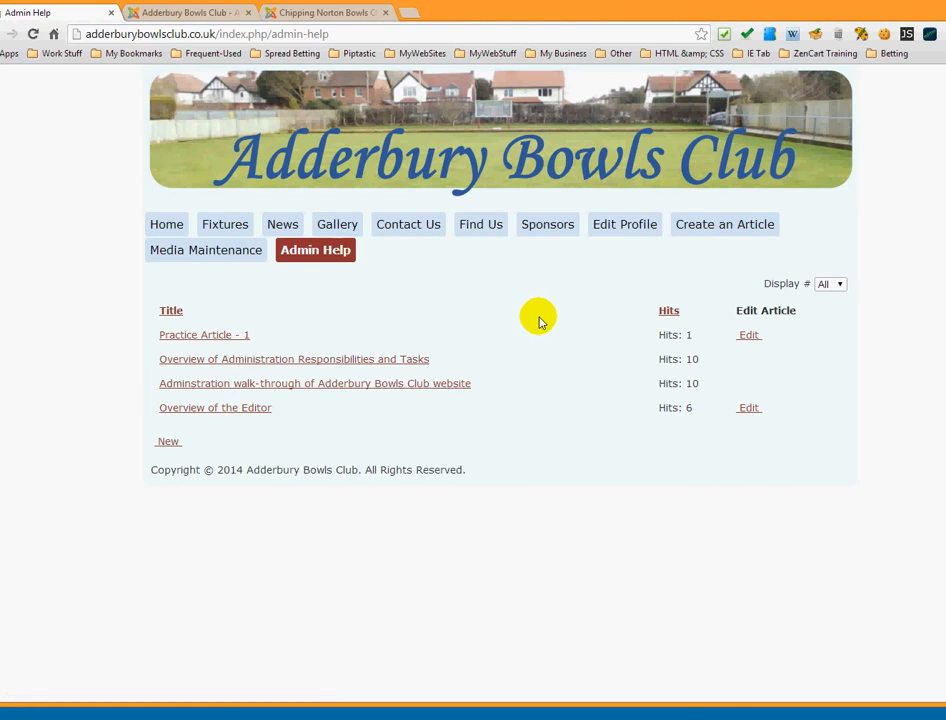
# - Go back to the home page and log out of the website through its Admin page
pyautogui.click(168, 226)
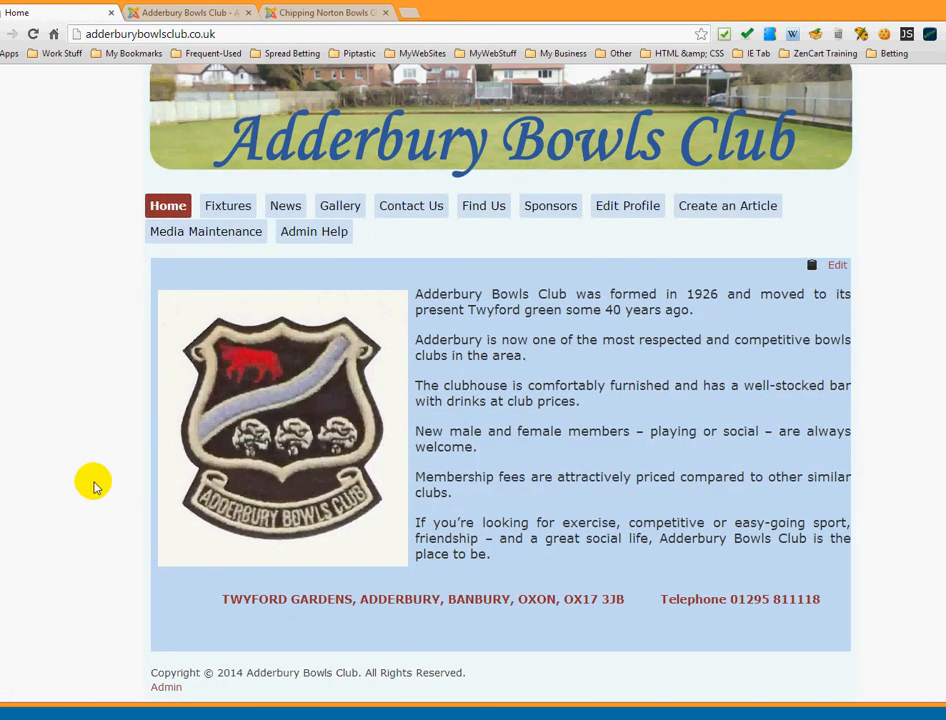
pyautogui.click(166, 687)
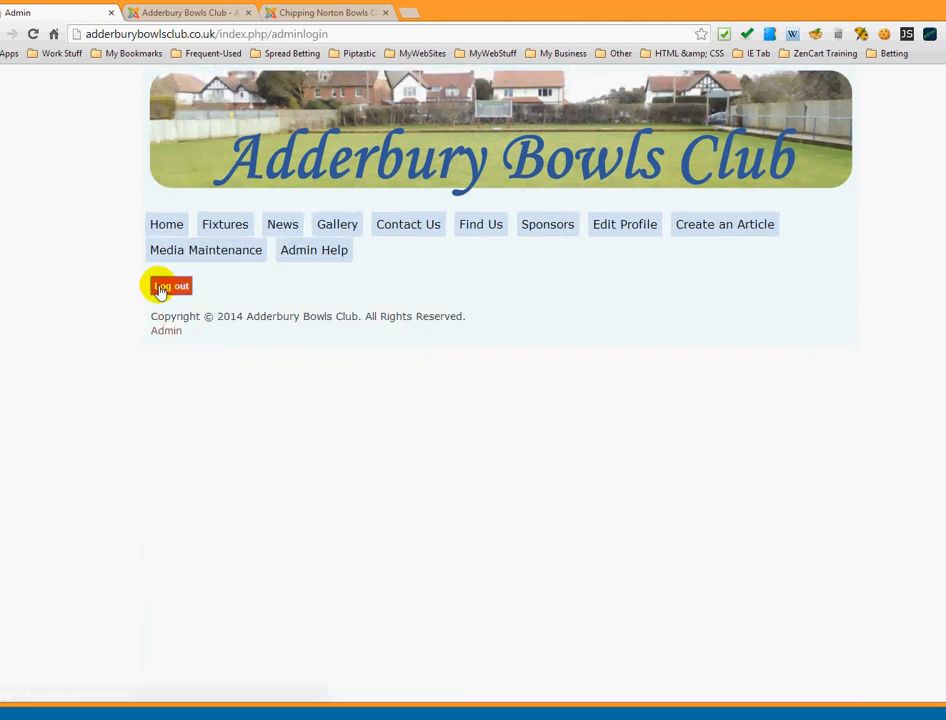
pyautogui.click(160, 288)
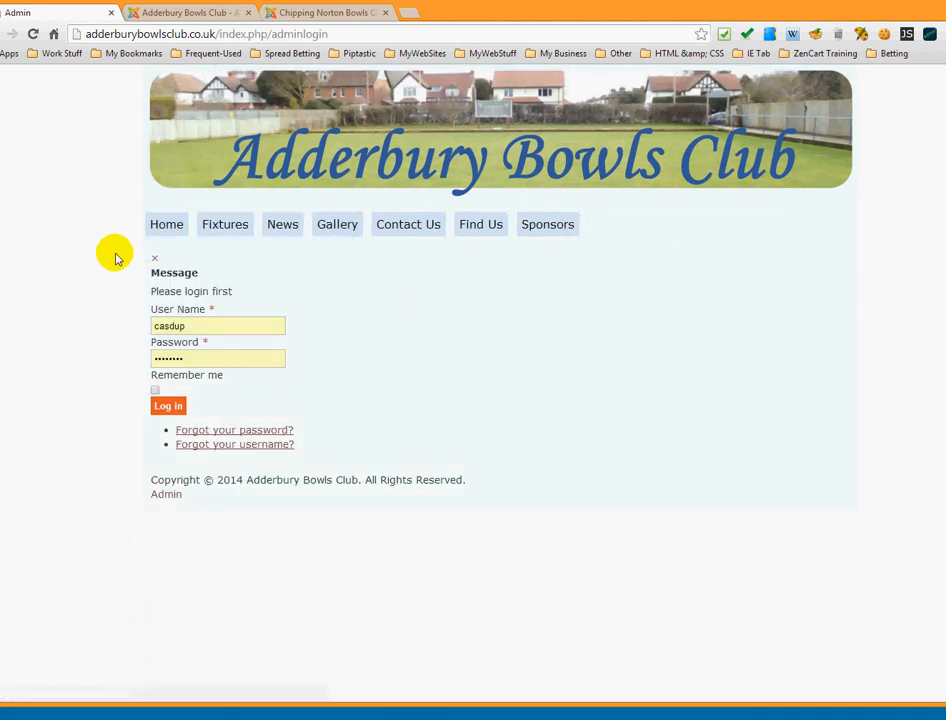
# - Open the home page as a logged-out visitor and look over its menu and content
pyautogui.click(167, 226)
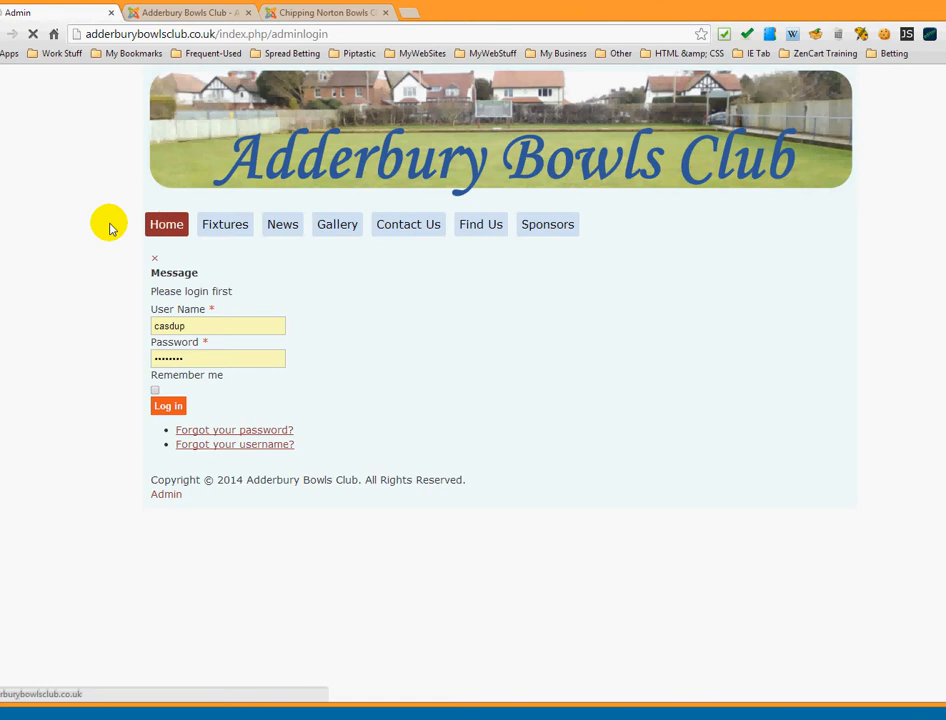
pyautogui.scroll(-1, 78, 354)
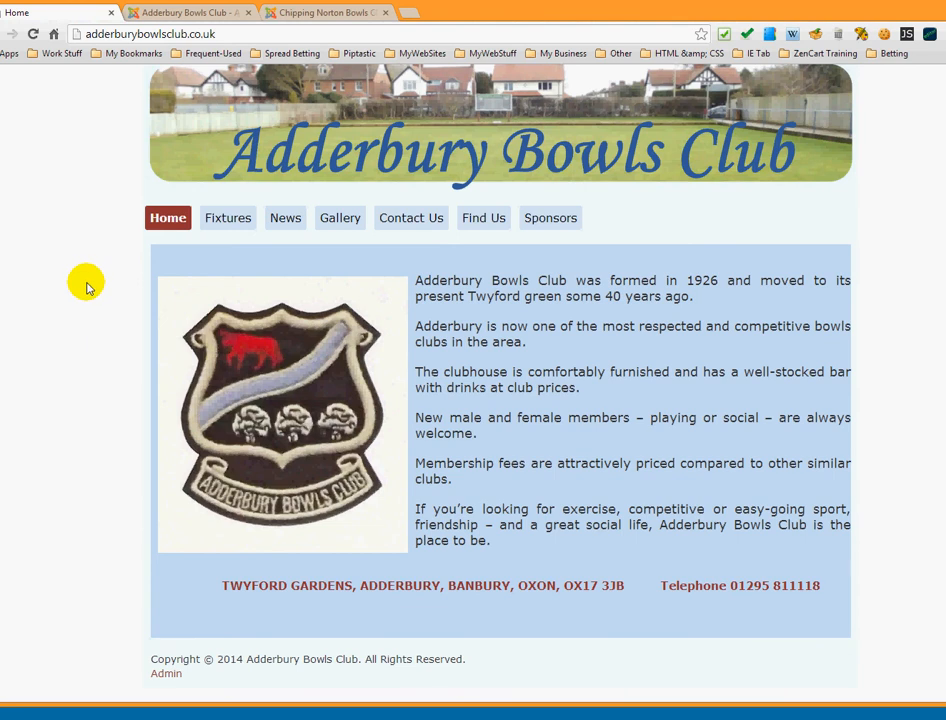
pyautogui.scroll(1, 87, 287)
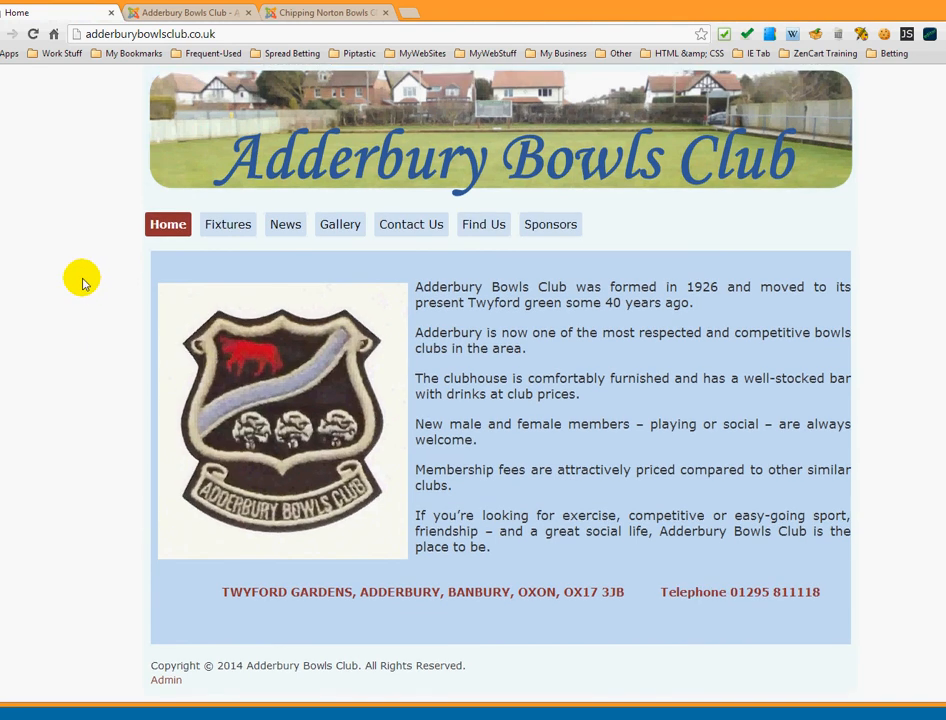